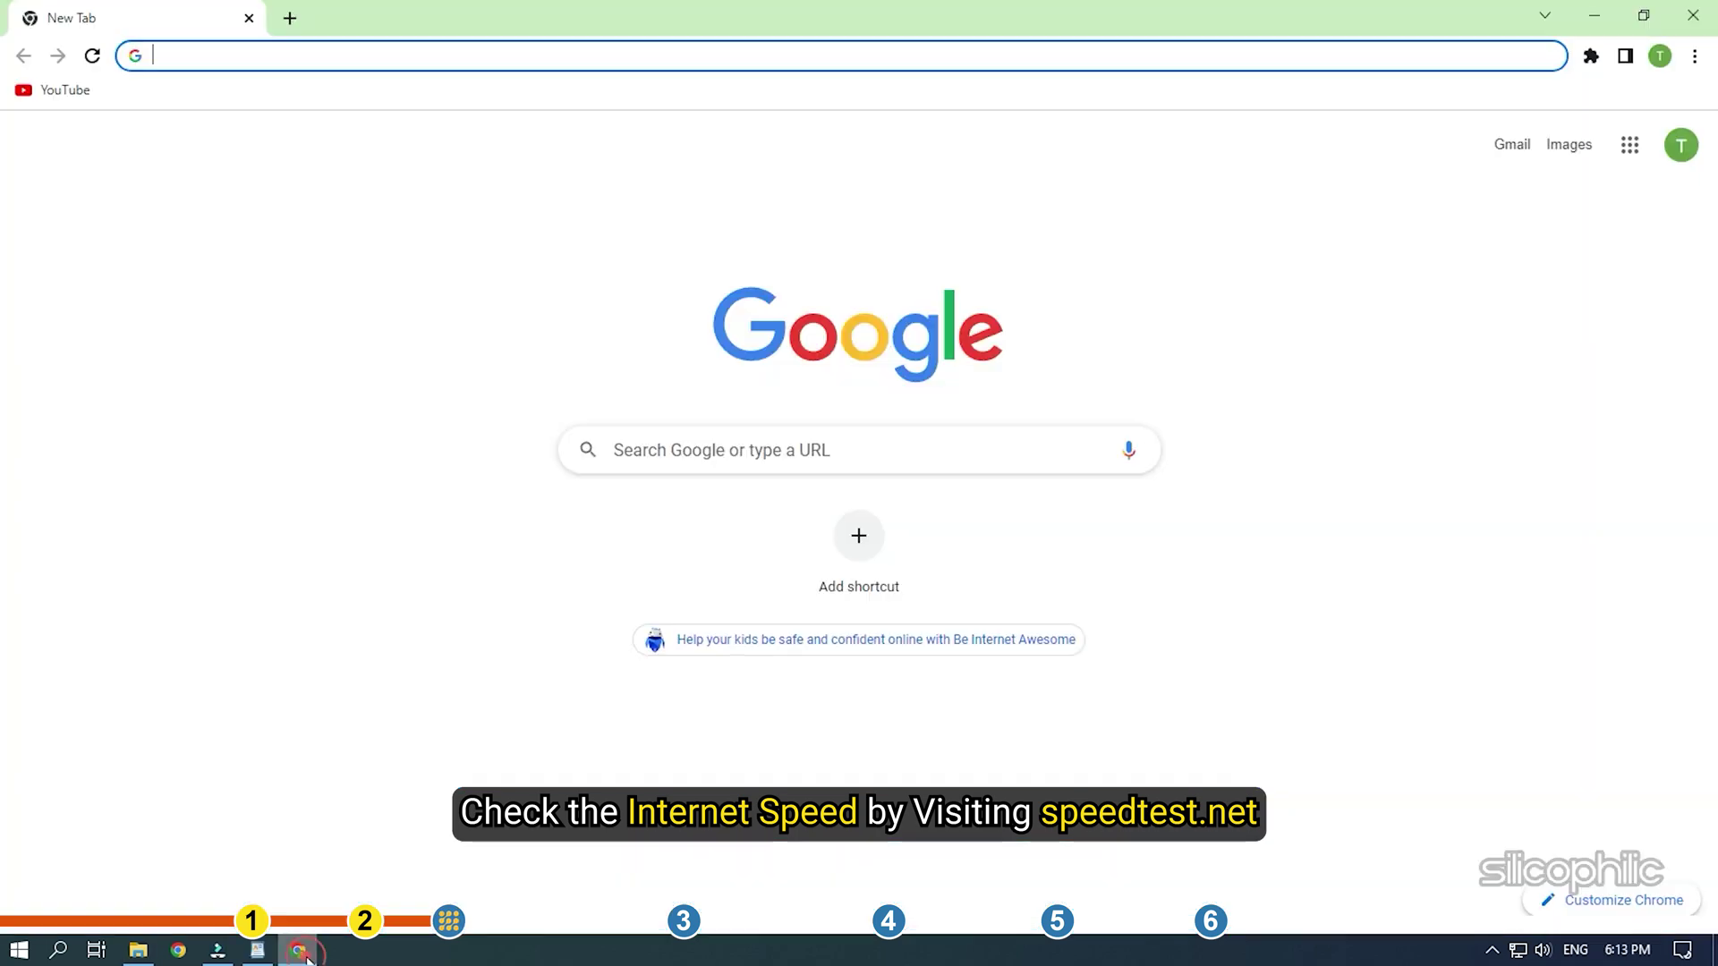
Step: Search 'speed test', go to Speedtest by Ookla and run a test (about 90.88 Mbps, ping 1)
{"action": "type", "text": "speed test"}
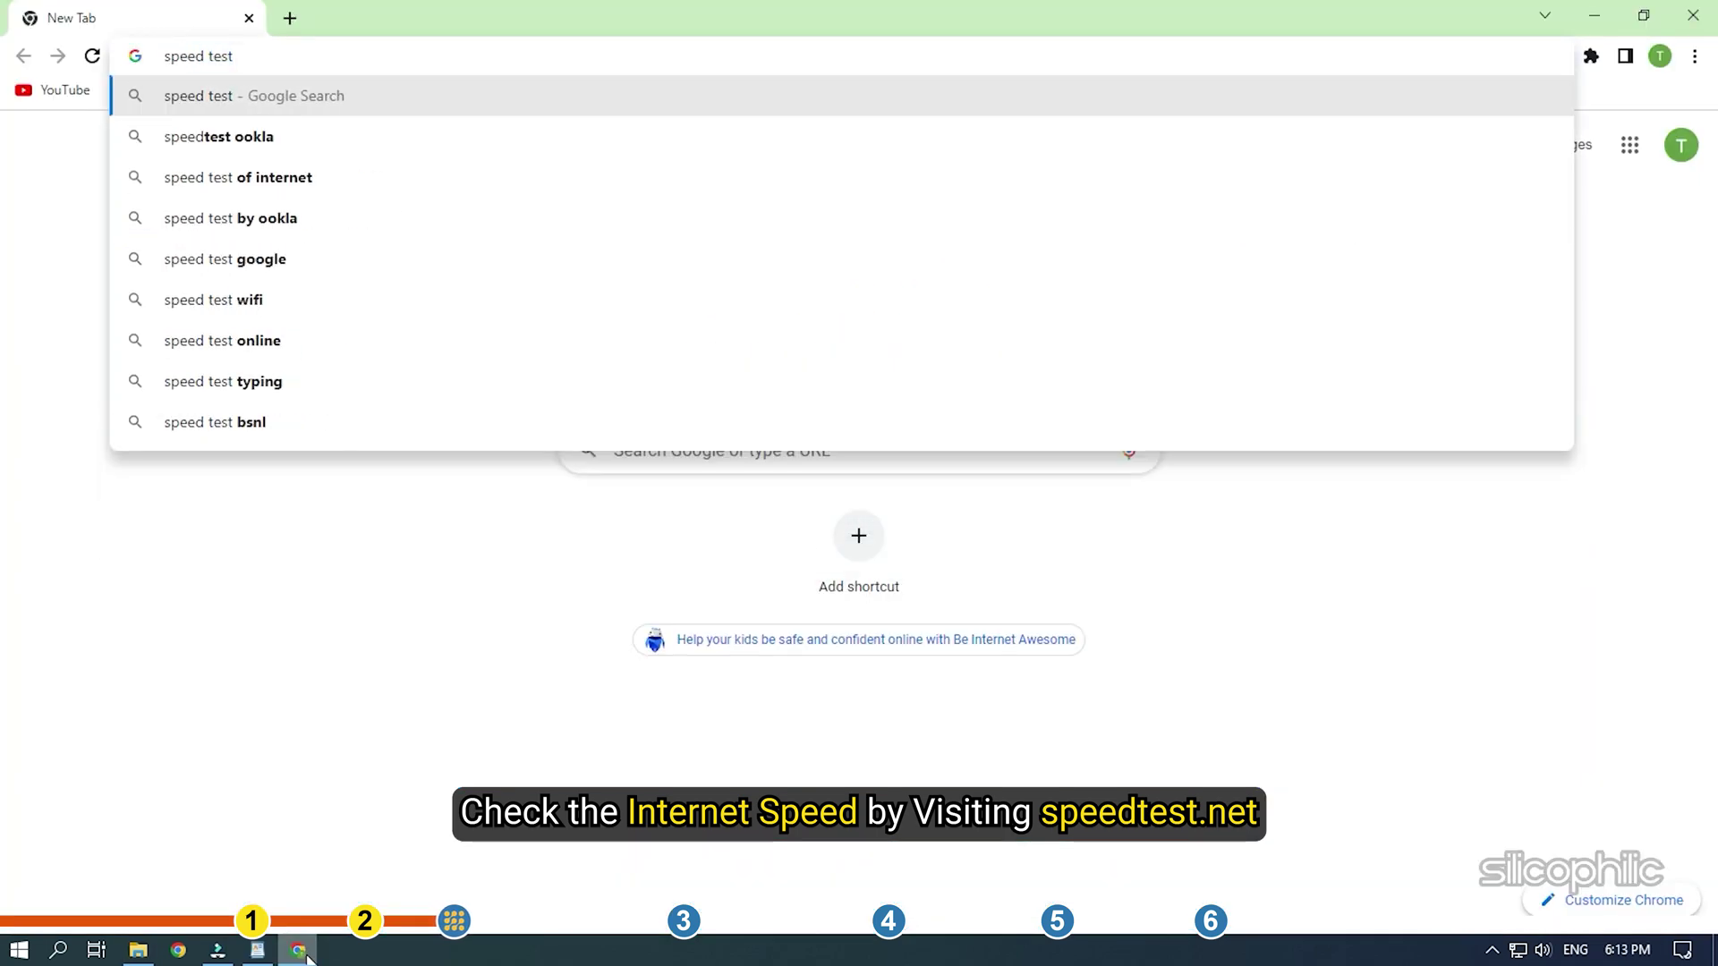
{"action": "key", "text": "Return"}
{"action": "left_click", "coordinate": [356, 676]}
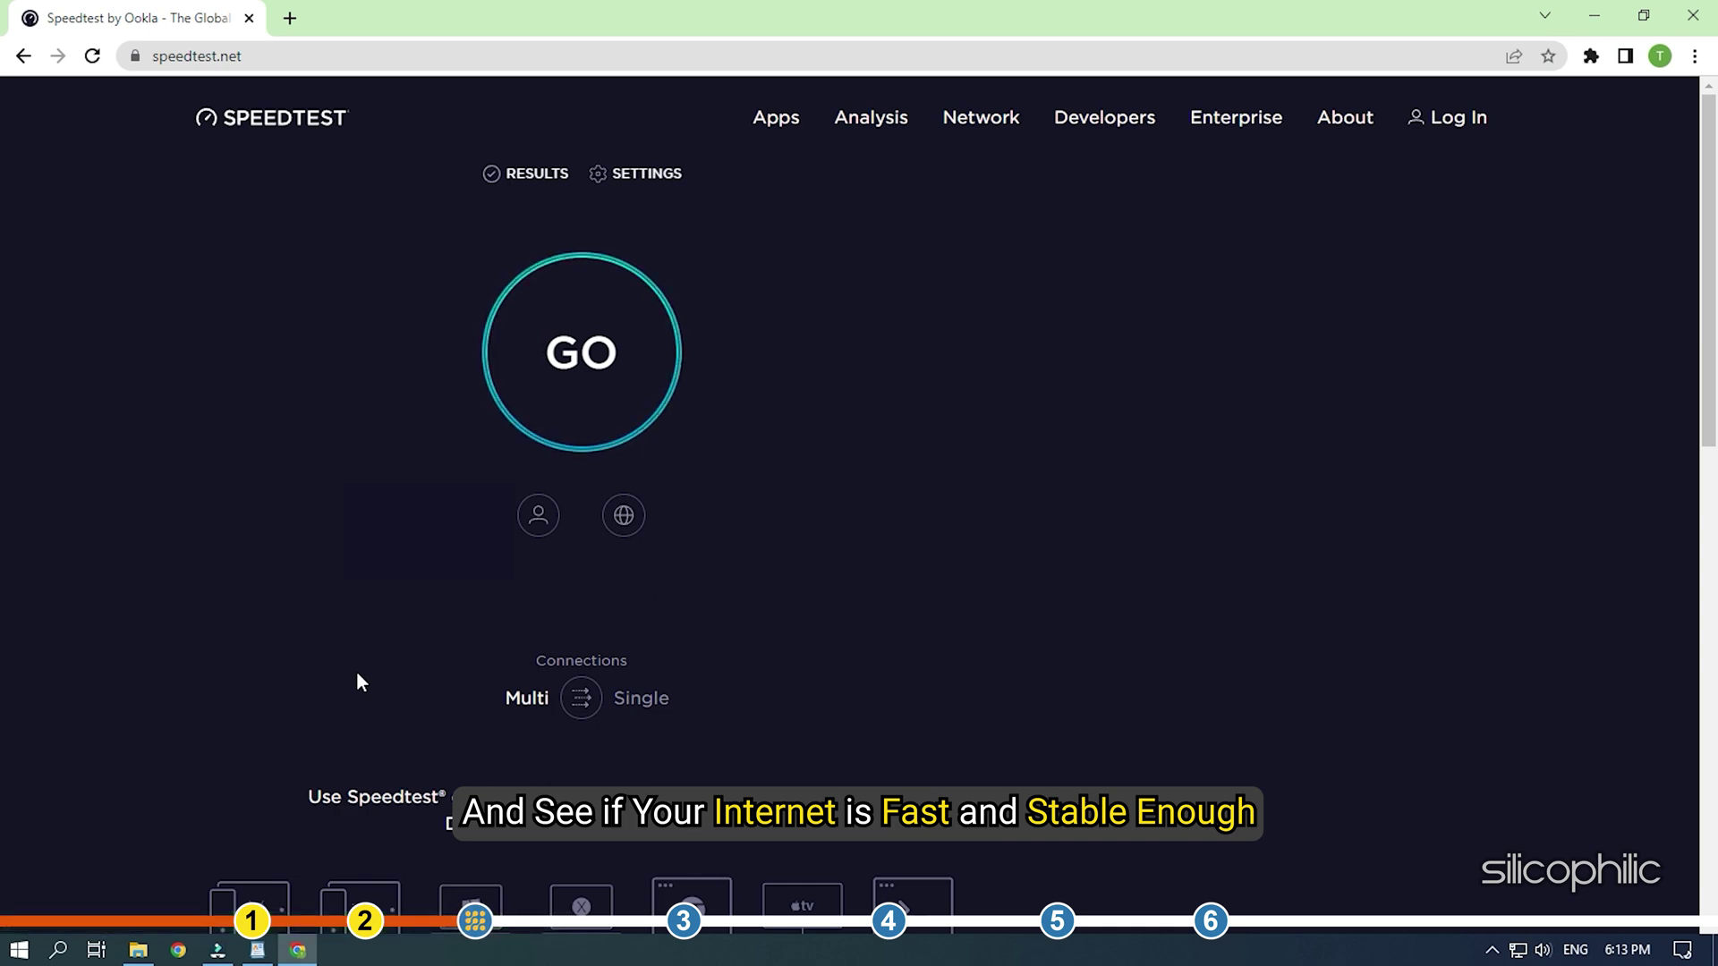
{"action": "left_click", "coordinate": [580, 354]}
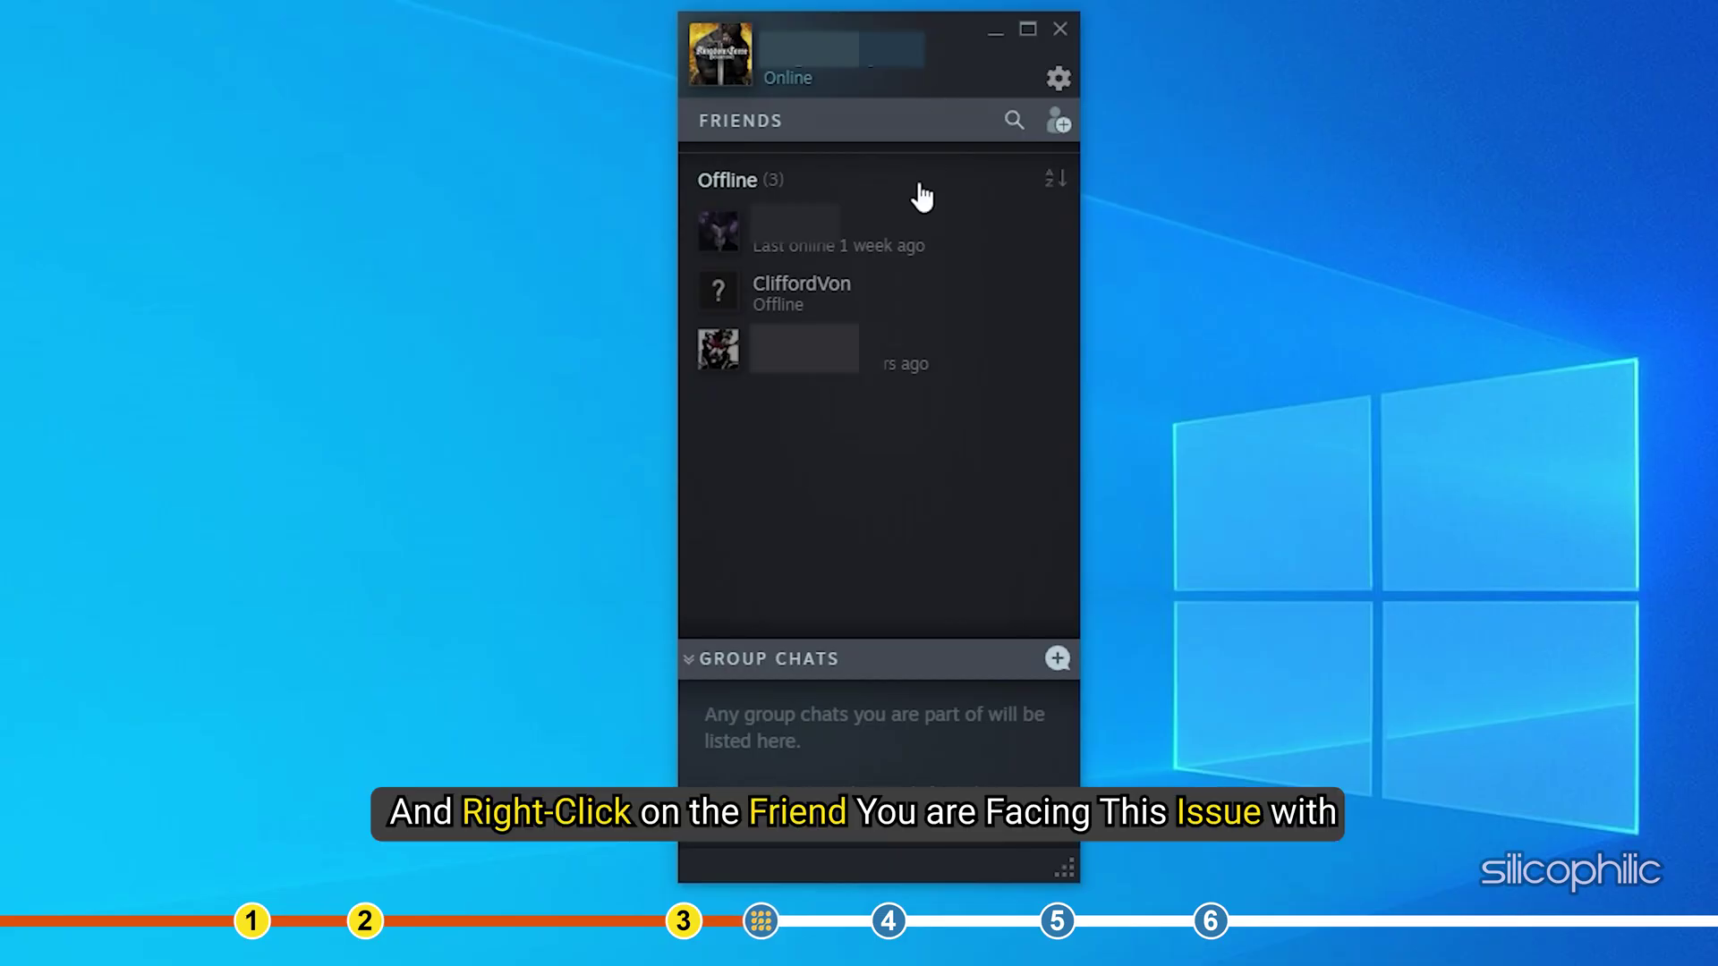
Step: Remove the problem friend from the Steam Friends list via Manage > Remove as Friend
{"action": "right_click", "coordinate": [860, 295]}
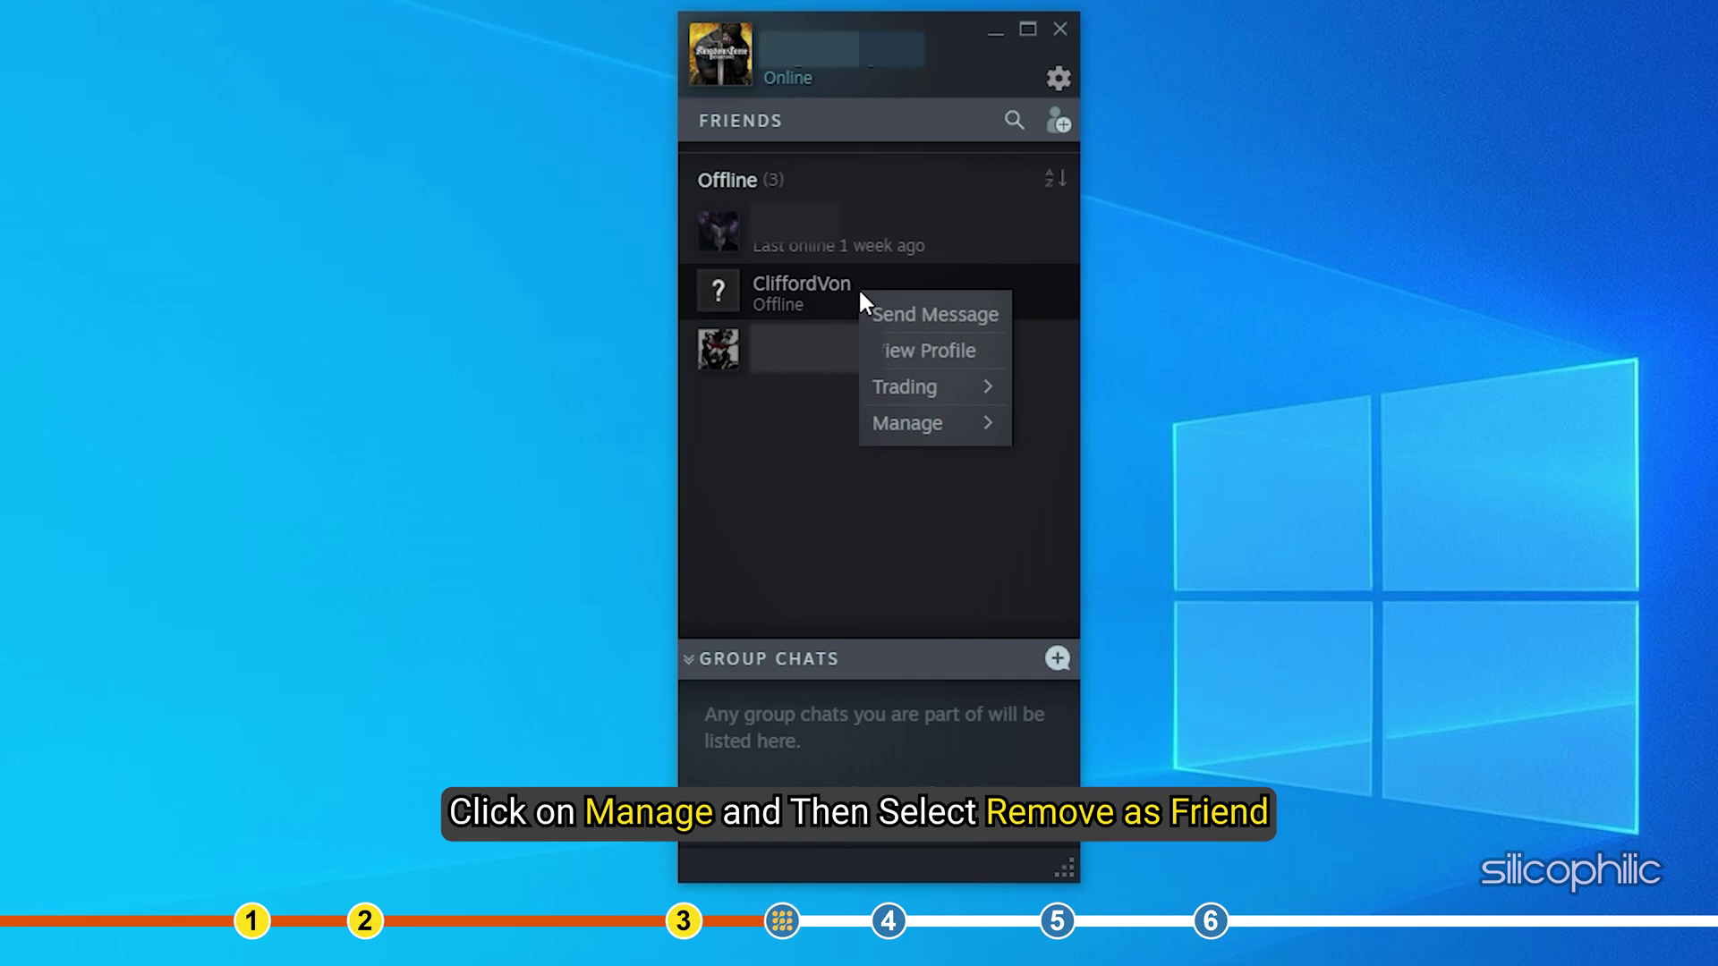
{"action": "left_click", "coordinate": [964, 426]}
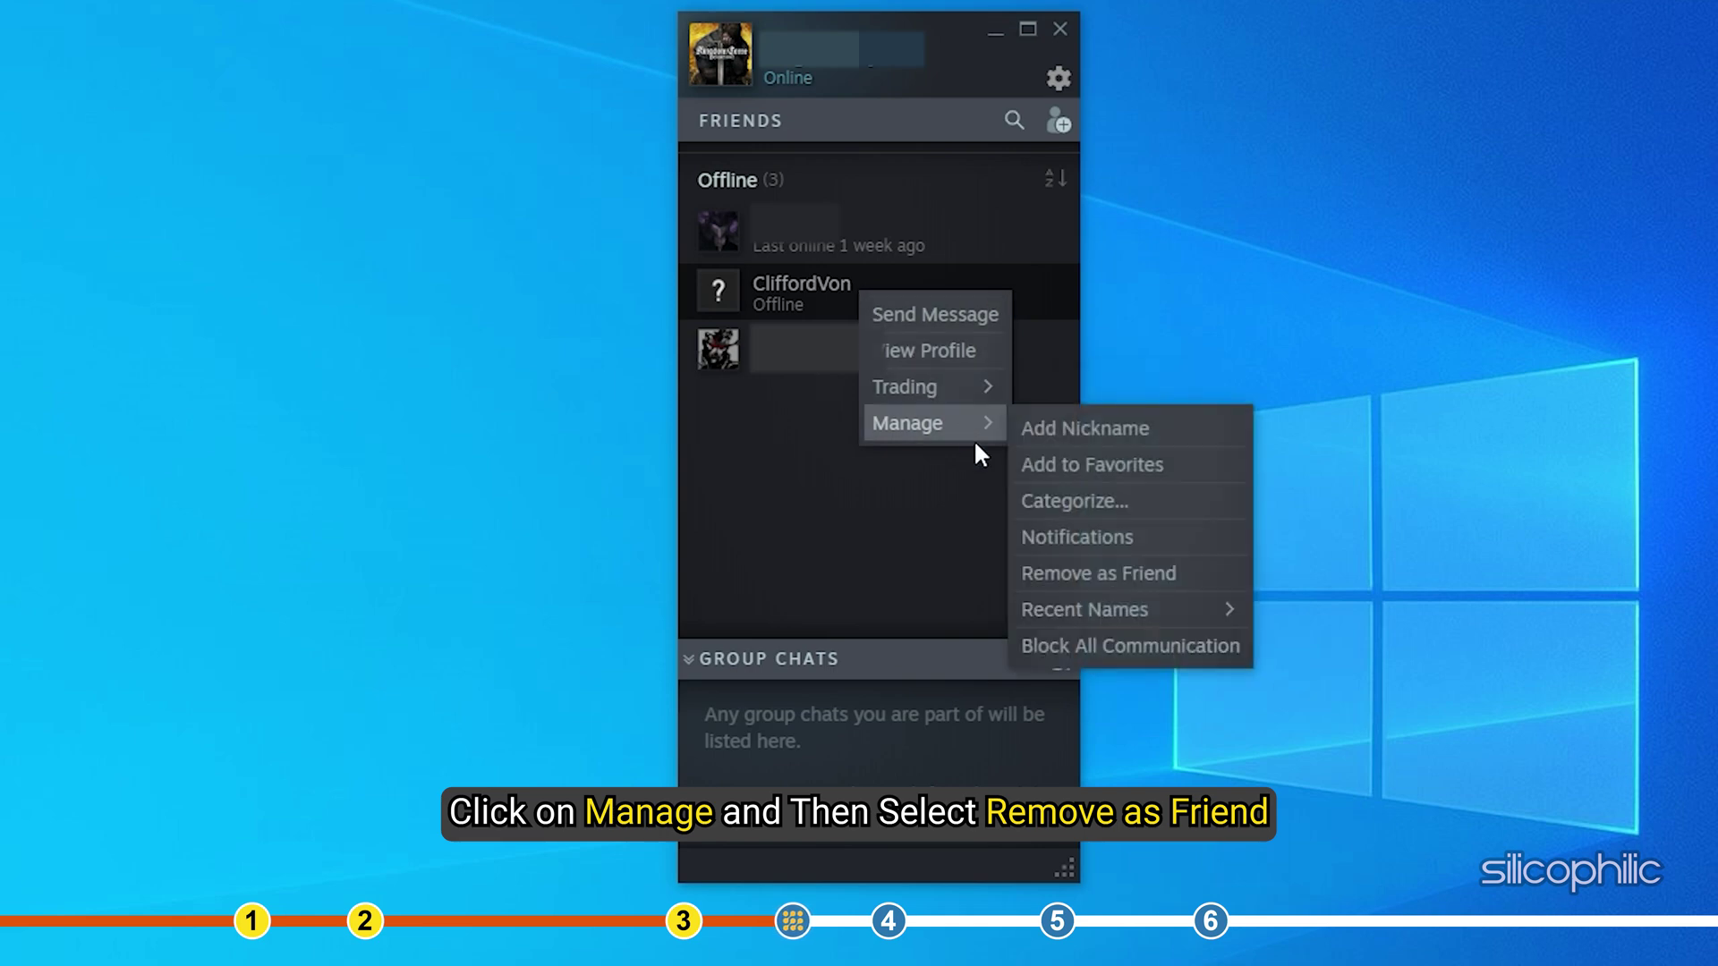
{"action": "left_click", "coordinate": [1181, 576]}
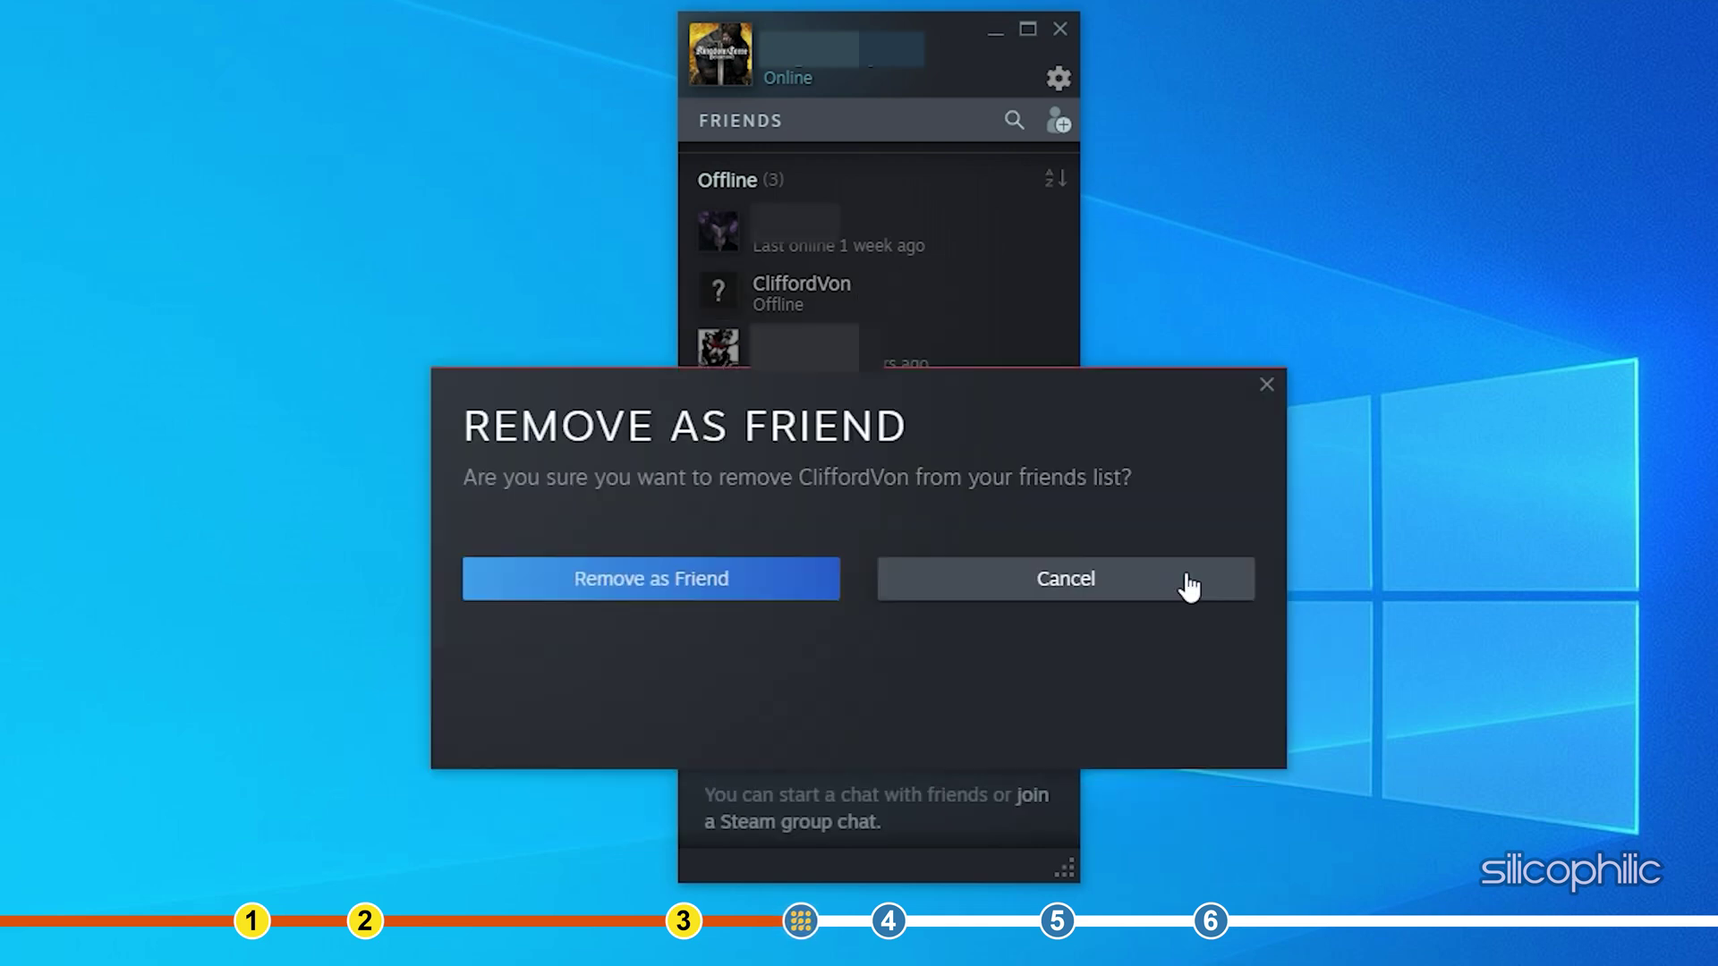
{"action": "left_click", "coordinate": [799, 592]}
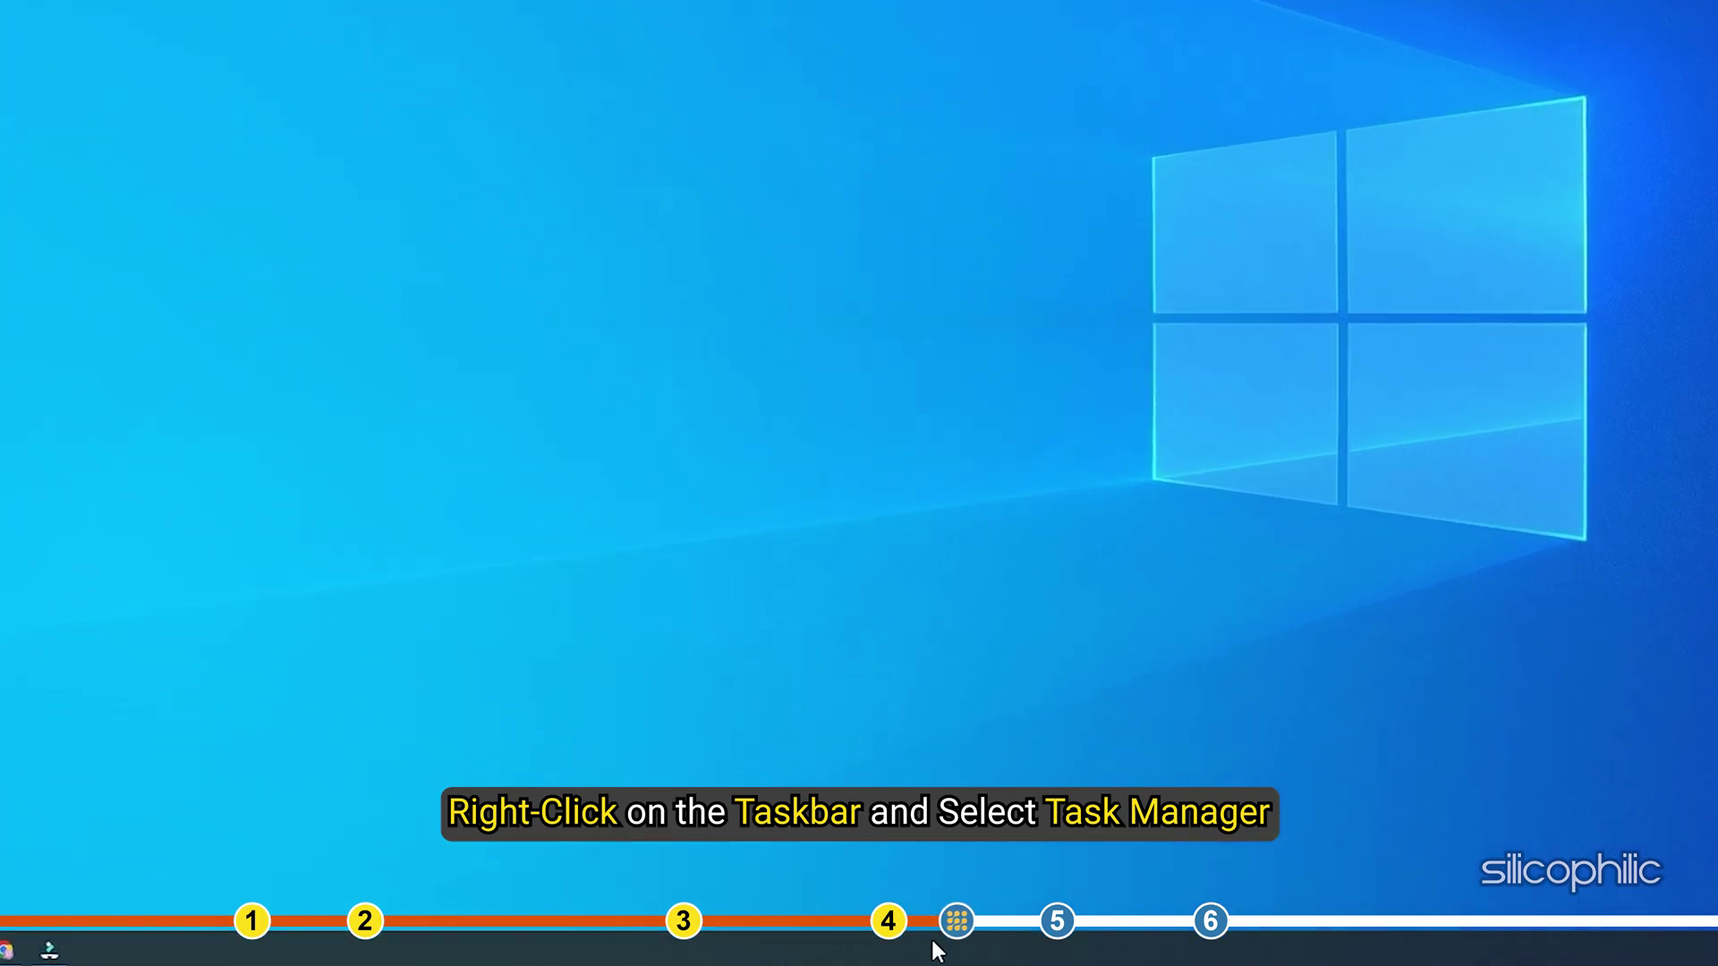
Step: In Task Manager, sort processes by Network and end the Google Chrome task
{"action": "right_click", "coordinate": [914, 952]}
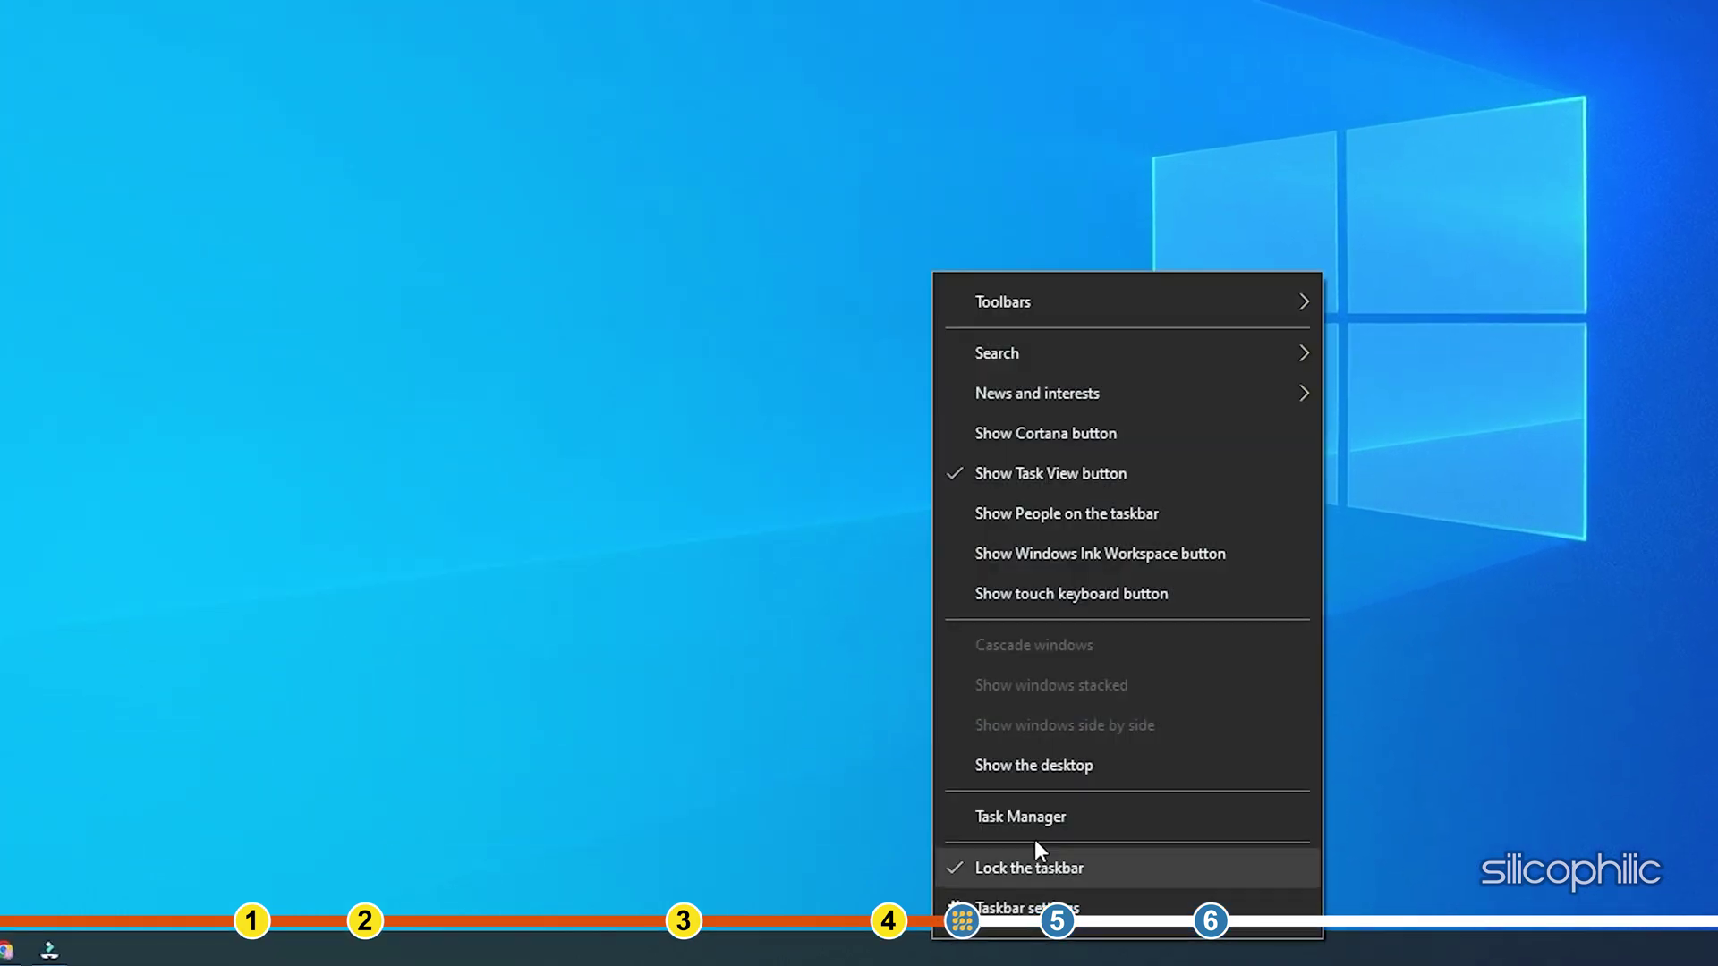
{"action": "left_click", "coordinate": [1080, 819]}
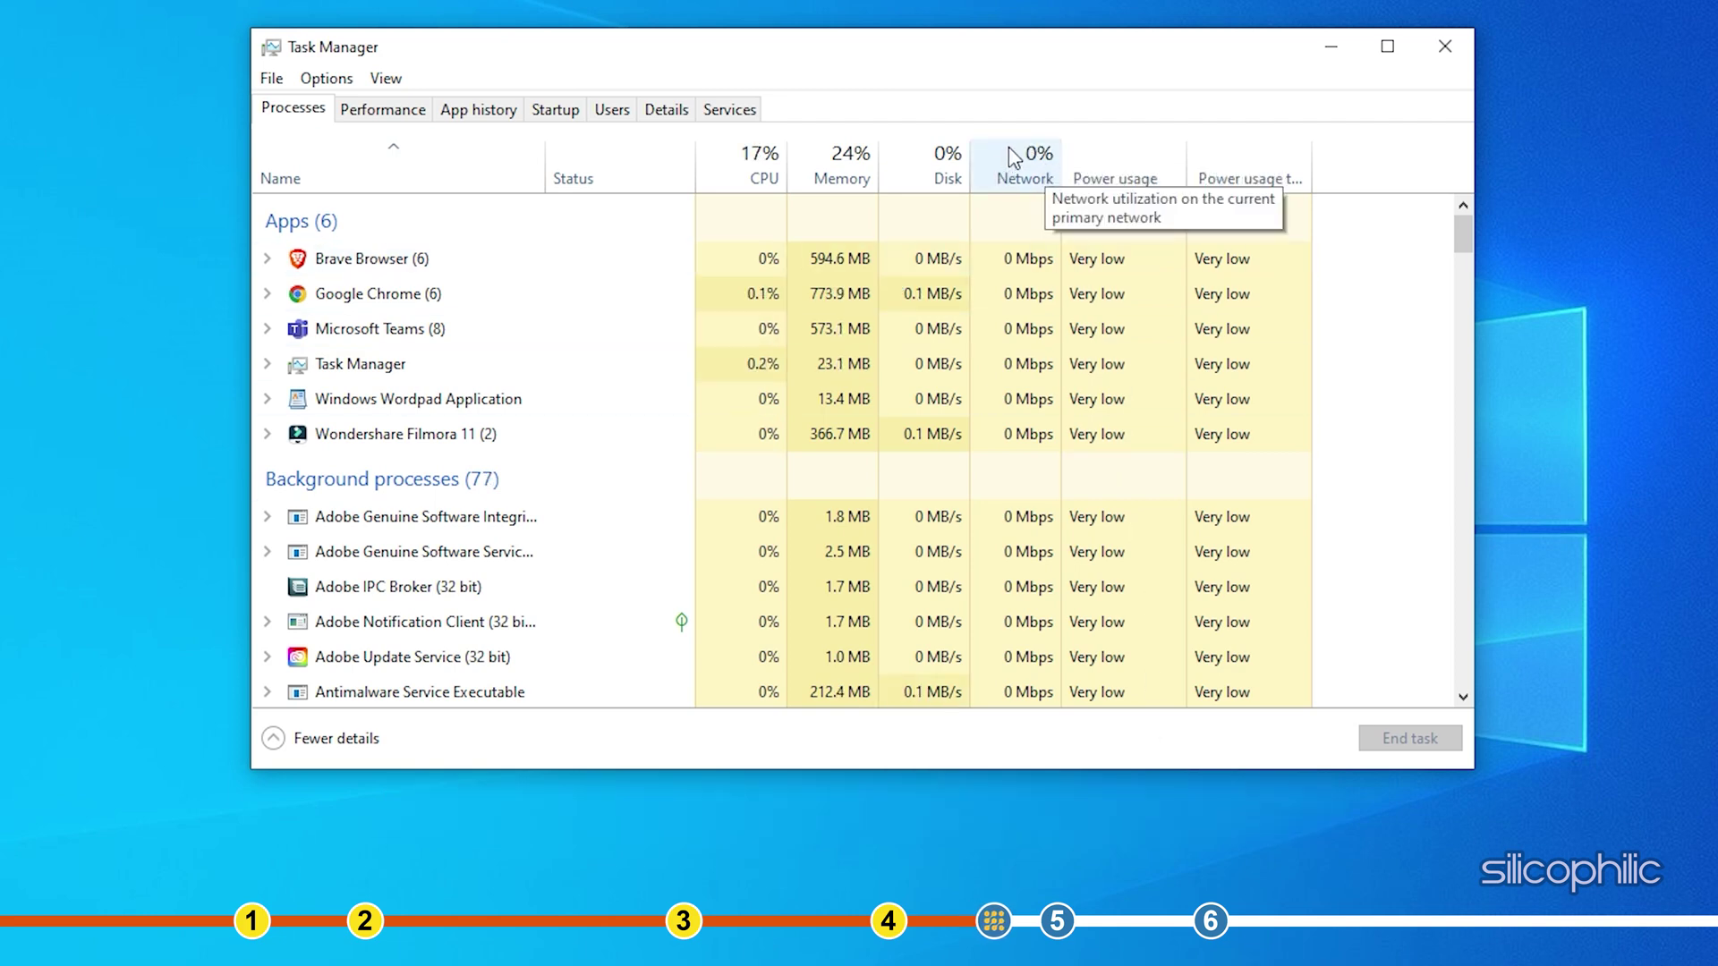
{"action": "left_click", "coordinate": [1052, 175]}
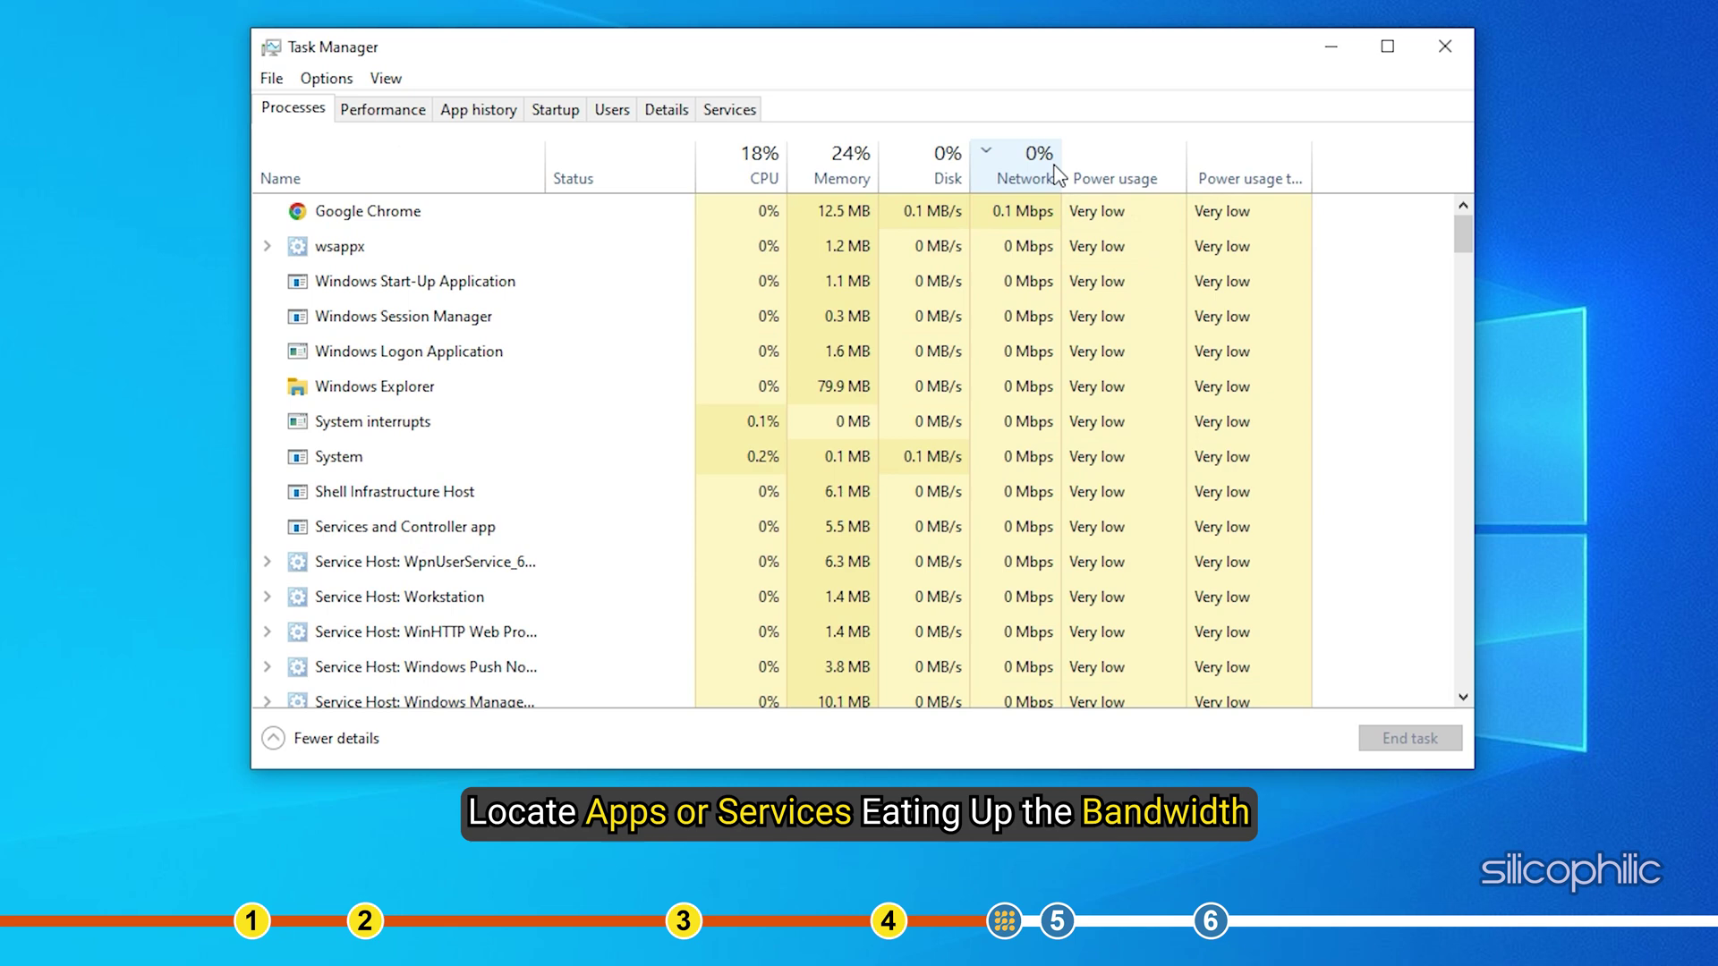
{"action": "left_click", "coordinate": [1020, 218]}
{"action": "right_click", "coordinate": [1024, 217]}
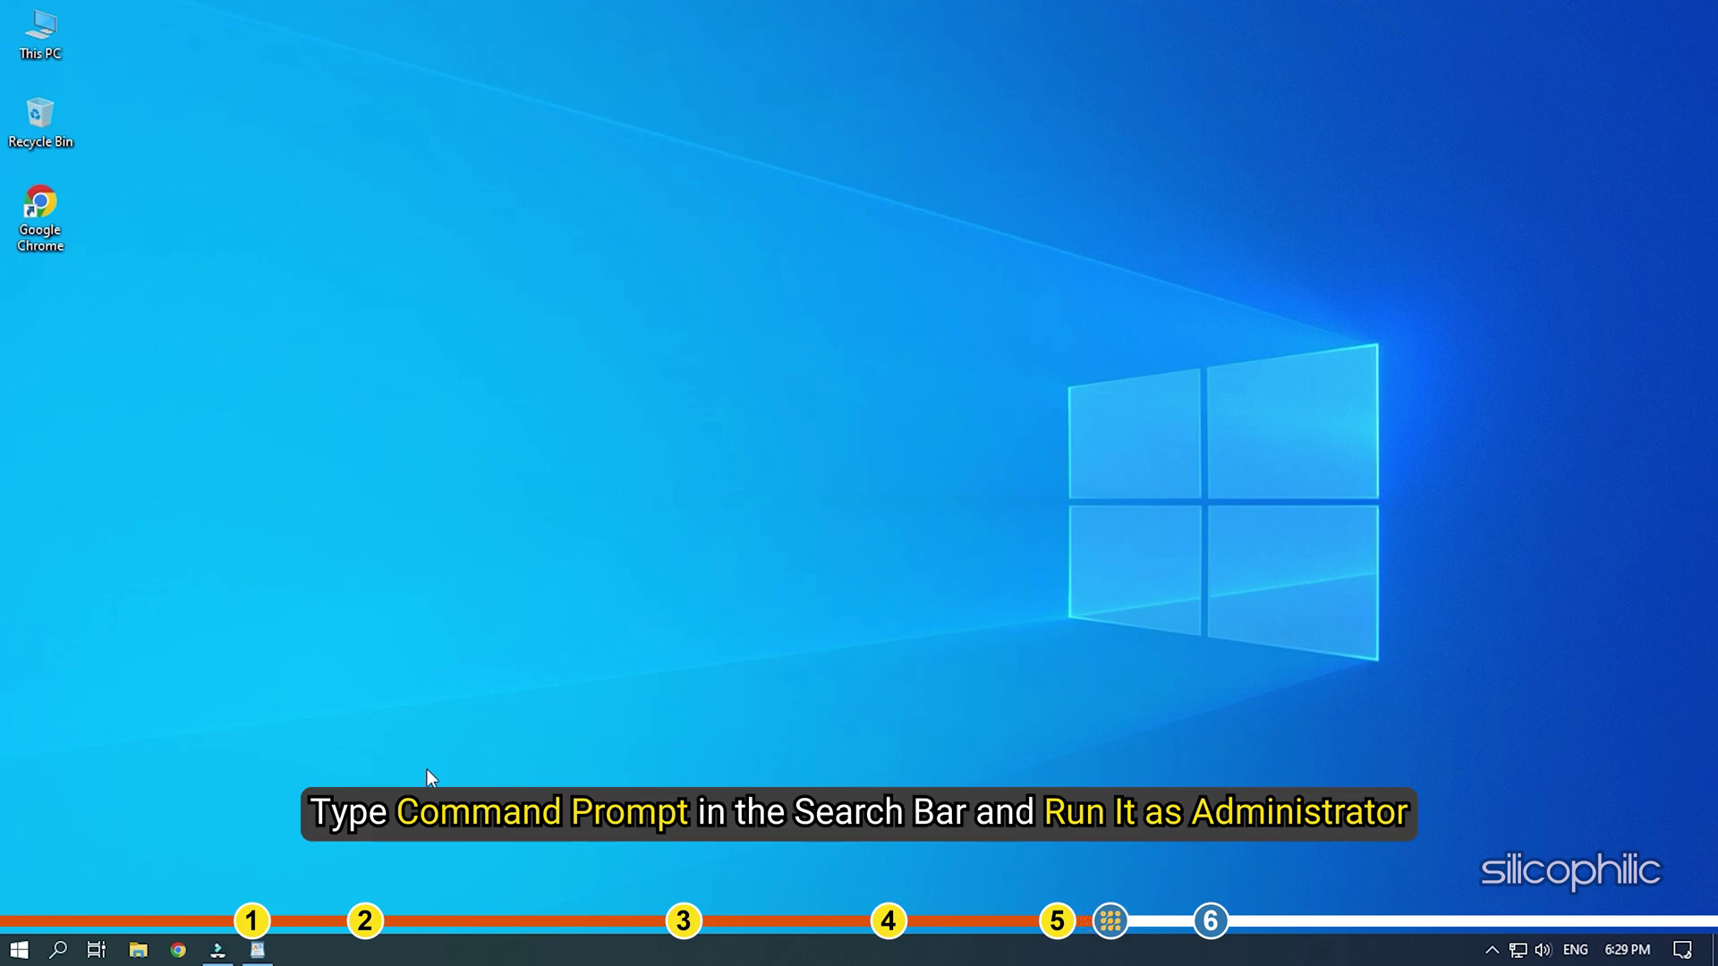
Step: Start Command Prompt as administrator and run ipconfig /flushdns
{"action": "left_click", "coordinate": [56, 946]}
{"action": "type", "text": "CMD"}
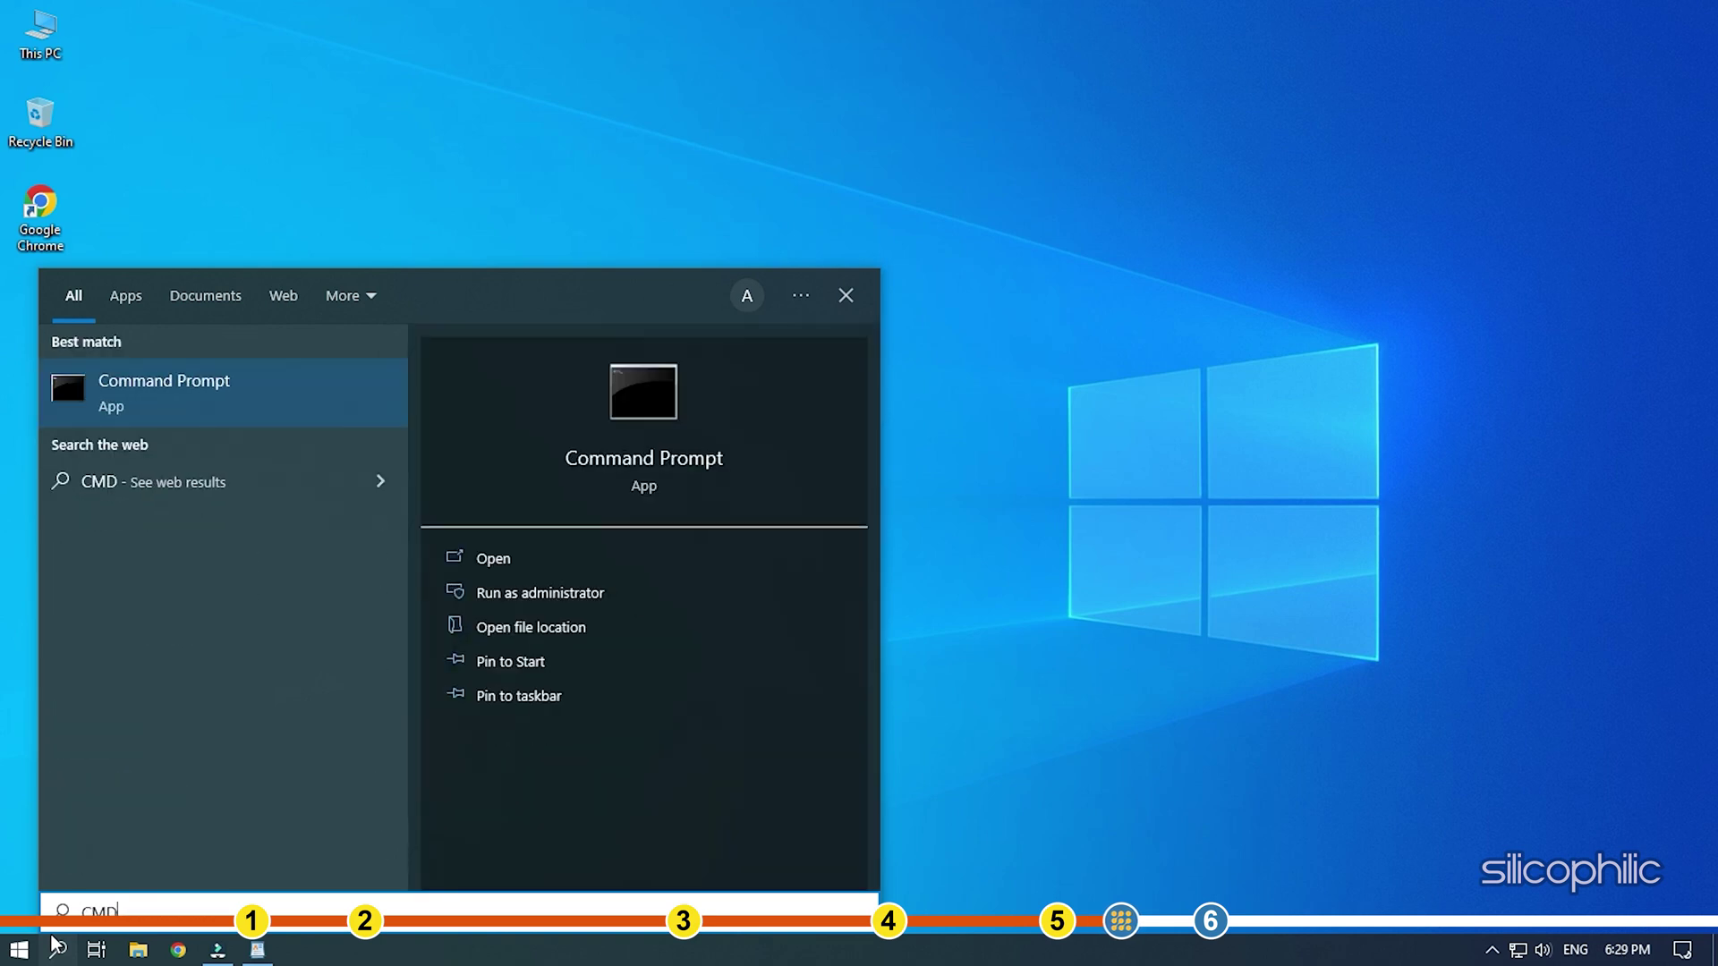
{"action": "left_click", "coordinate": [615, 592]}
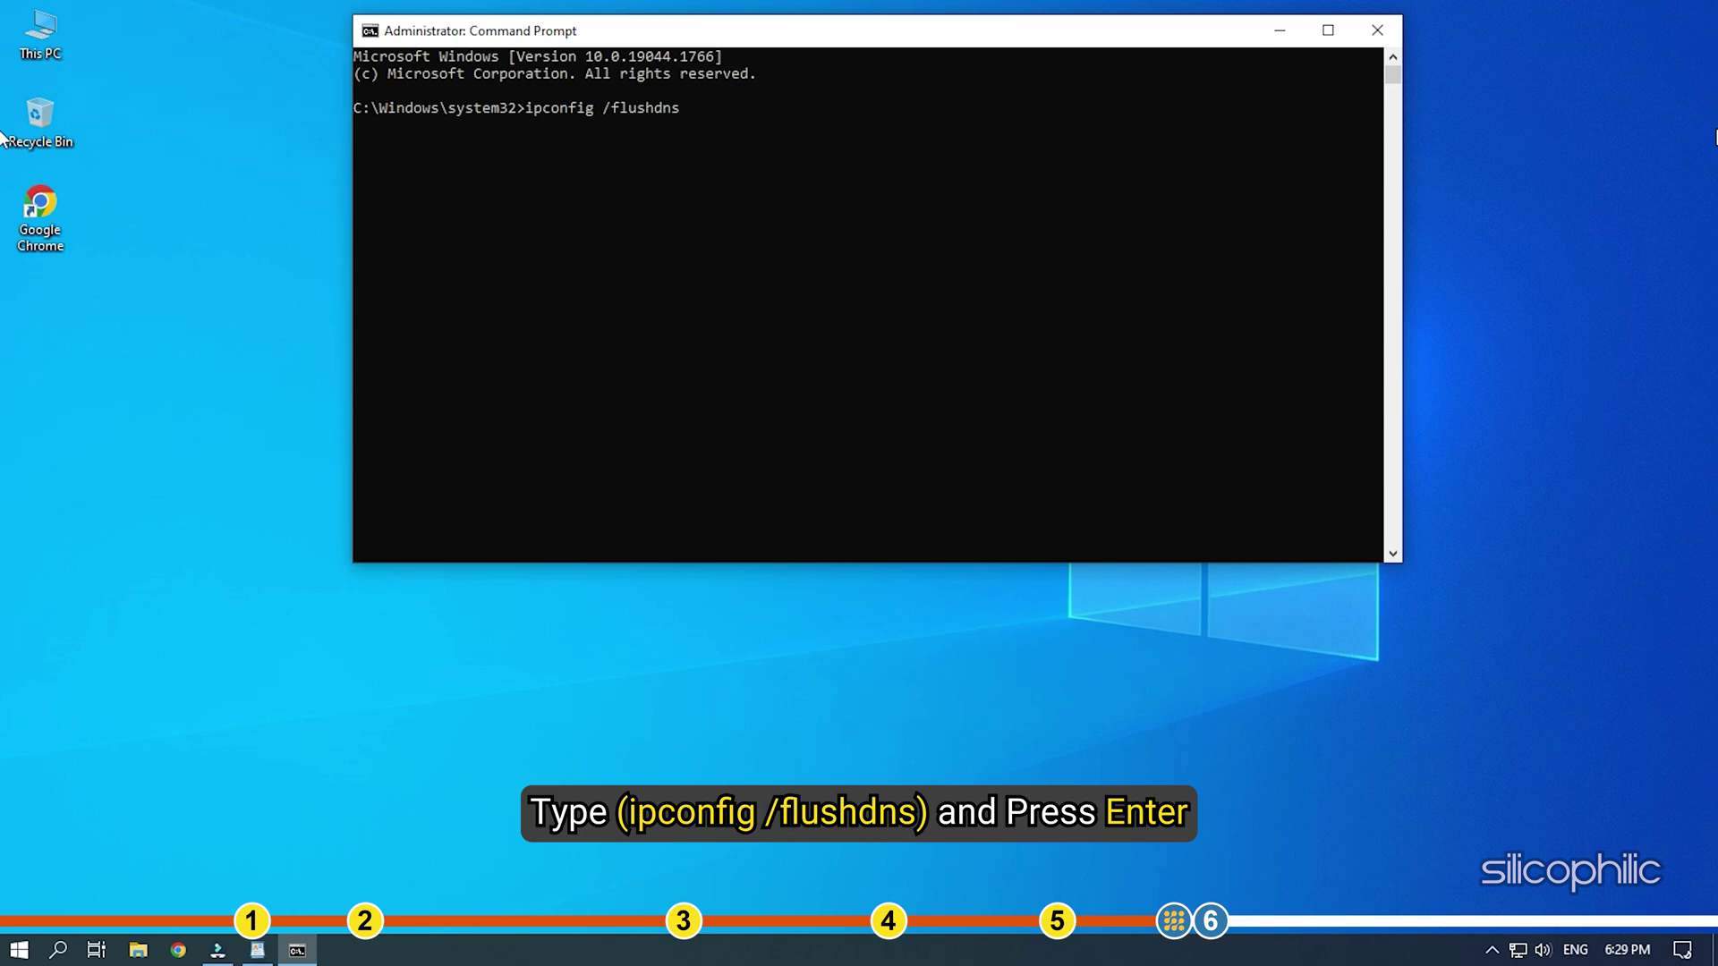
{"action": "key", "text": "Return"}
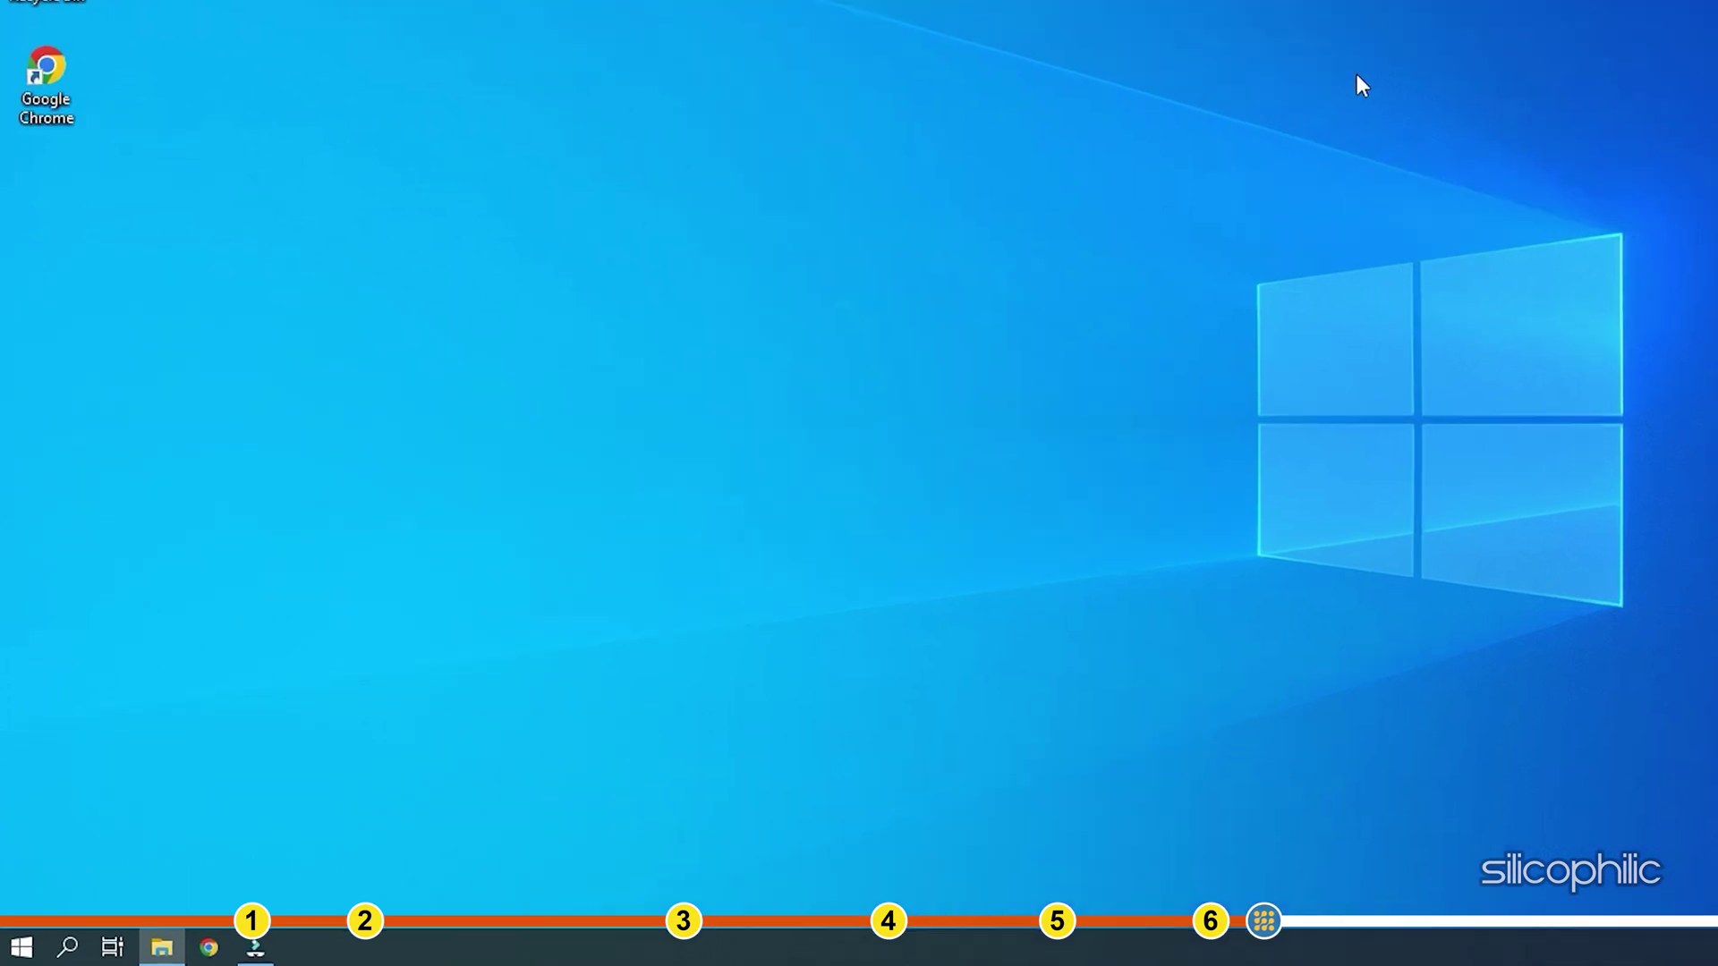
Step: Run ncpa.cpl and reach the Ethernet adapter's Internet Protocol Version 4 (TCP/IPv4) properties
{"action": "key", "text": "super+r"}
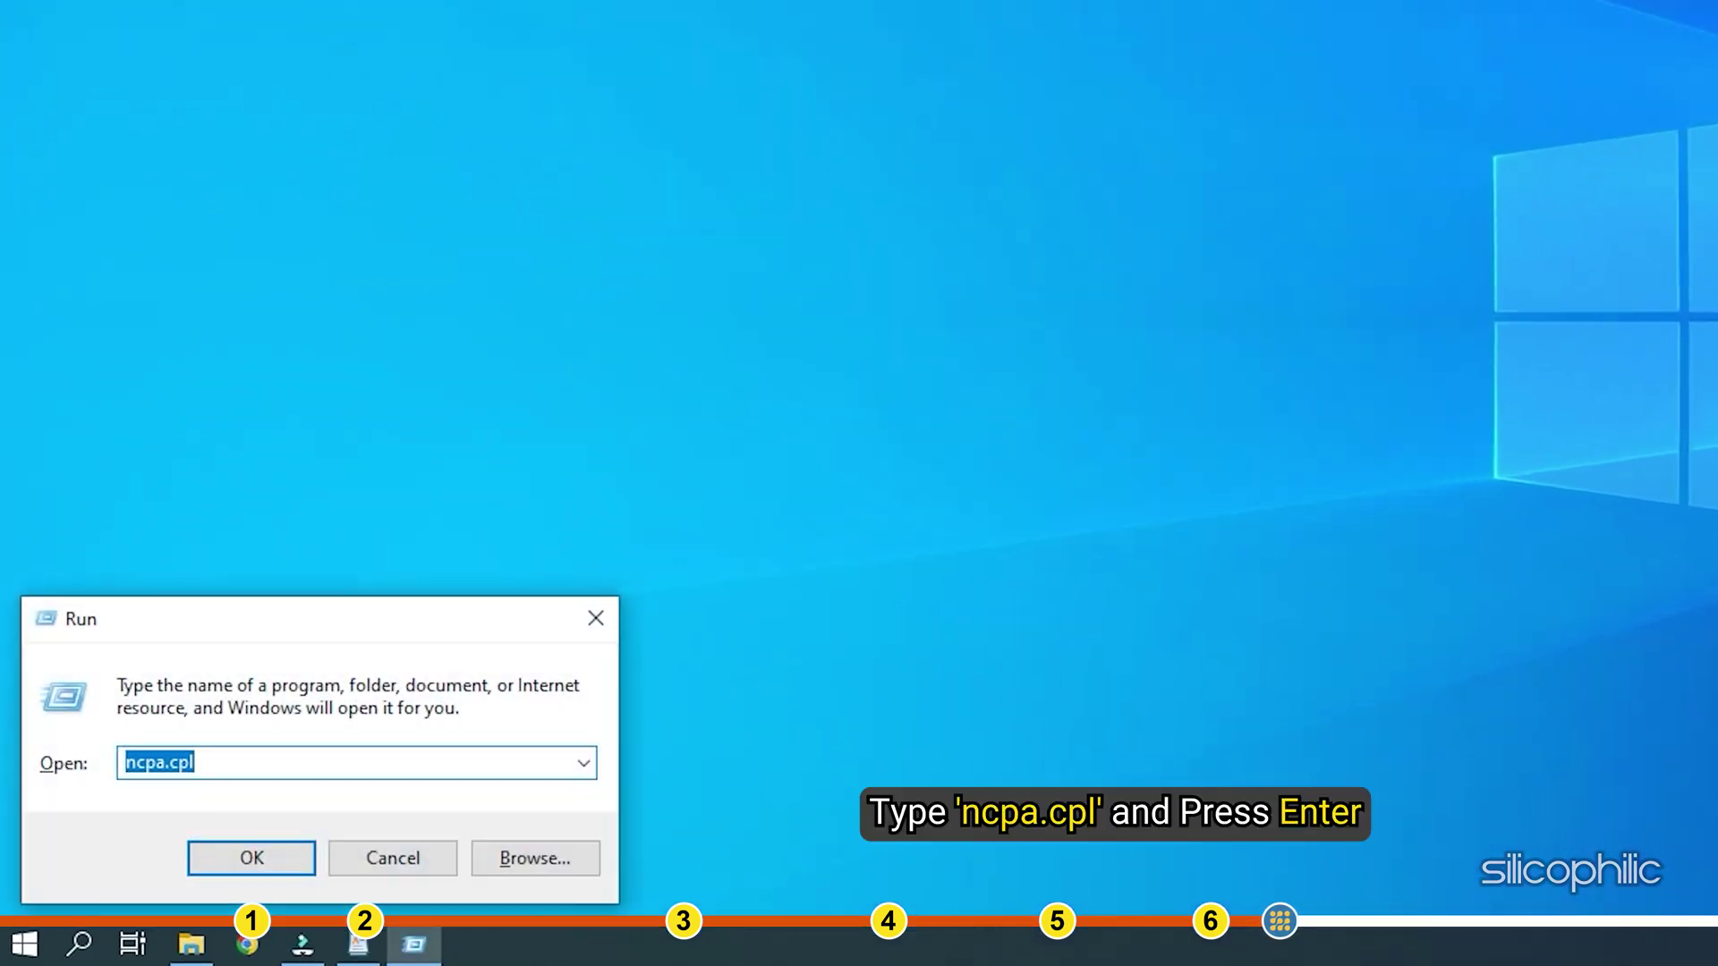
{"action": "key", "text": "Return"}
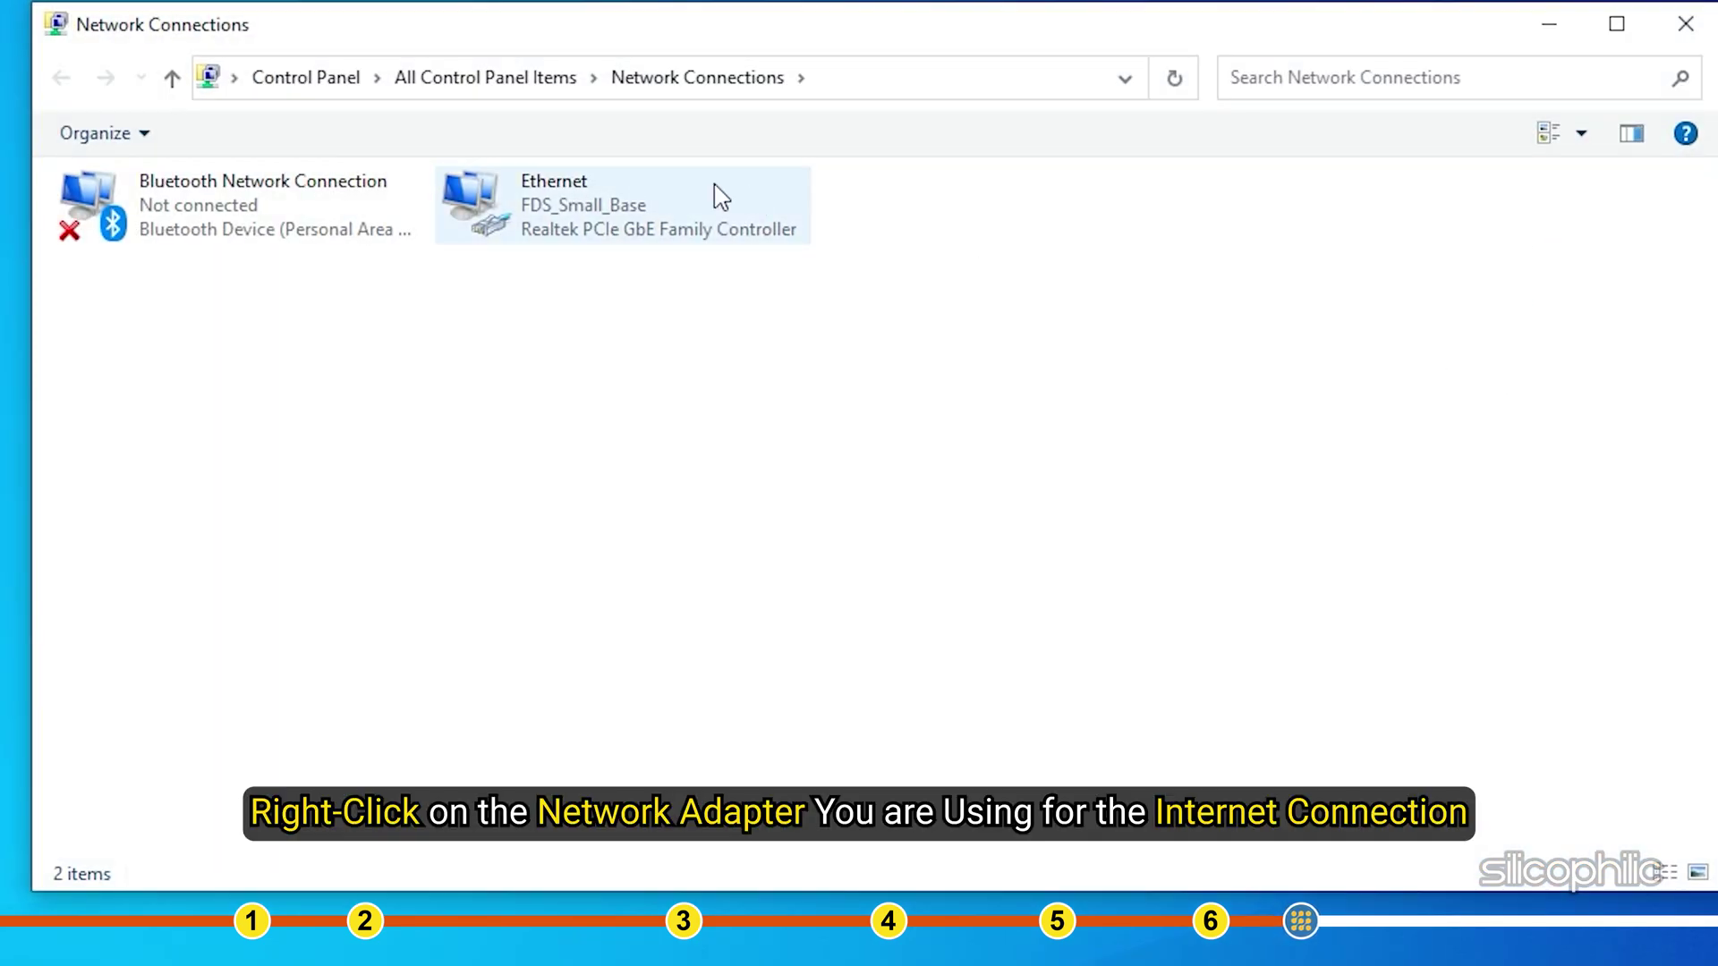
{"action": "left_click", "coordinate": [627, 196]}
{"action": "right_click", "coordinate": [627, 195]}
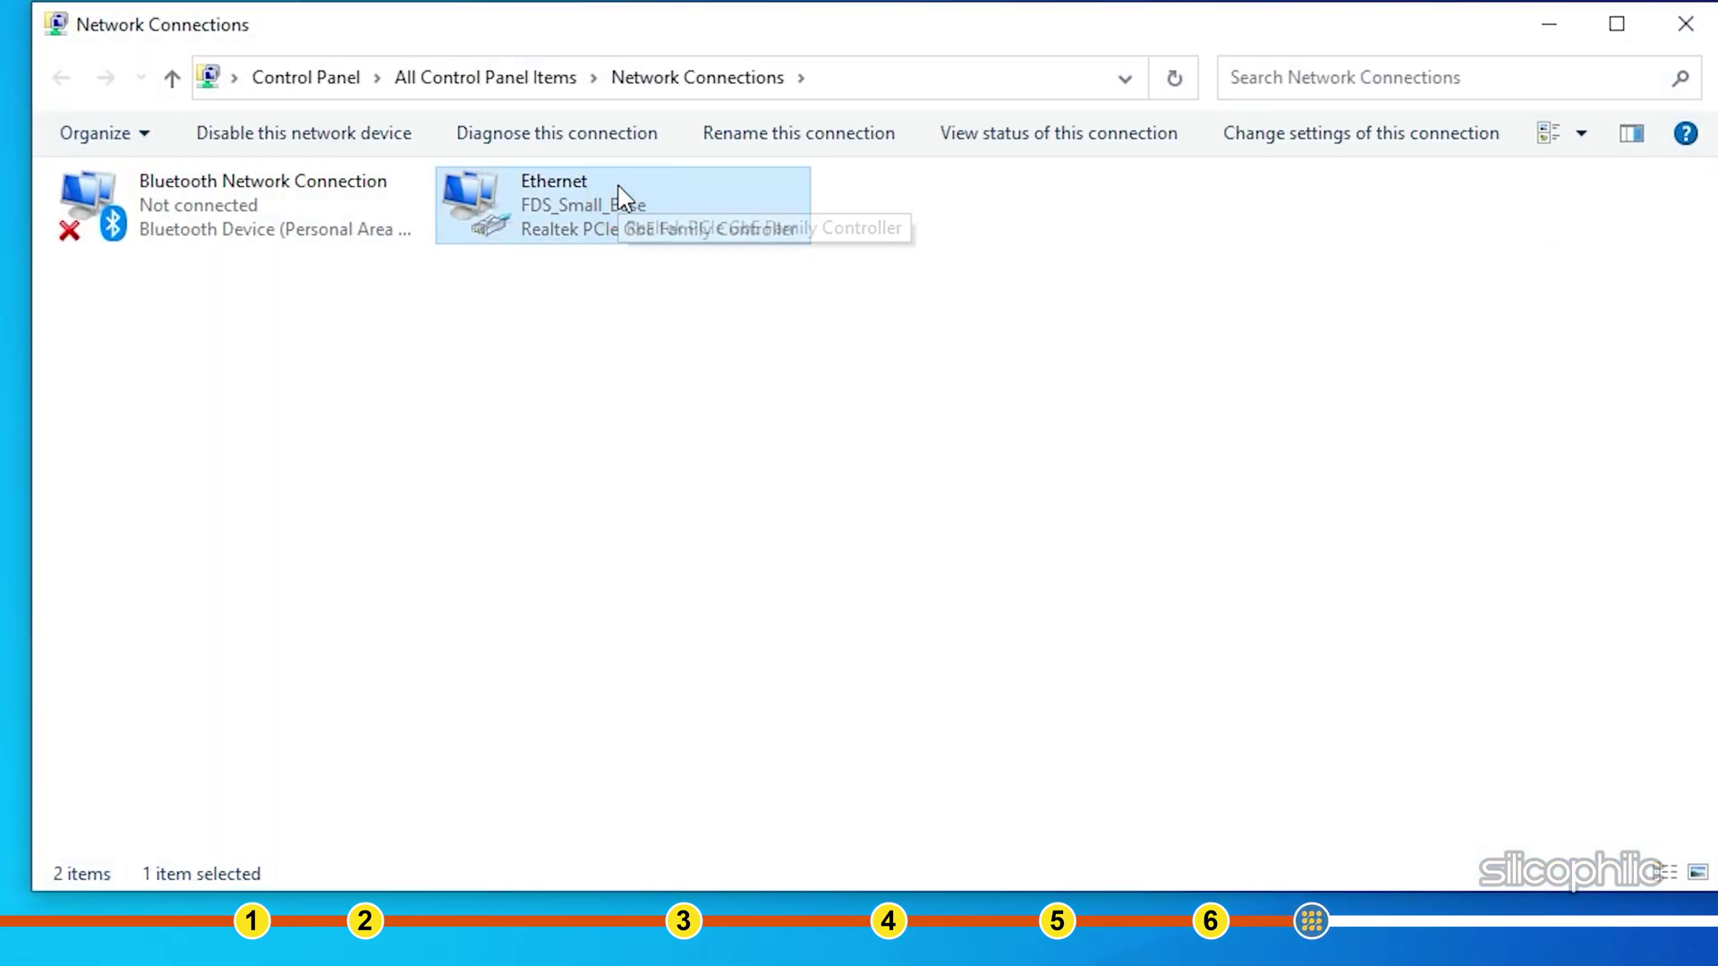
{"action": "right_click", "coordinate": [624, 195]}
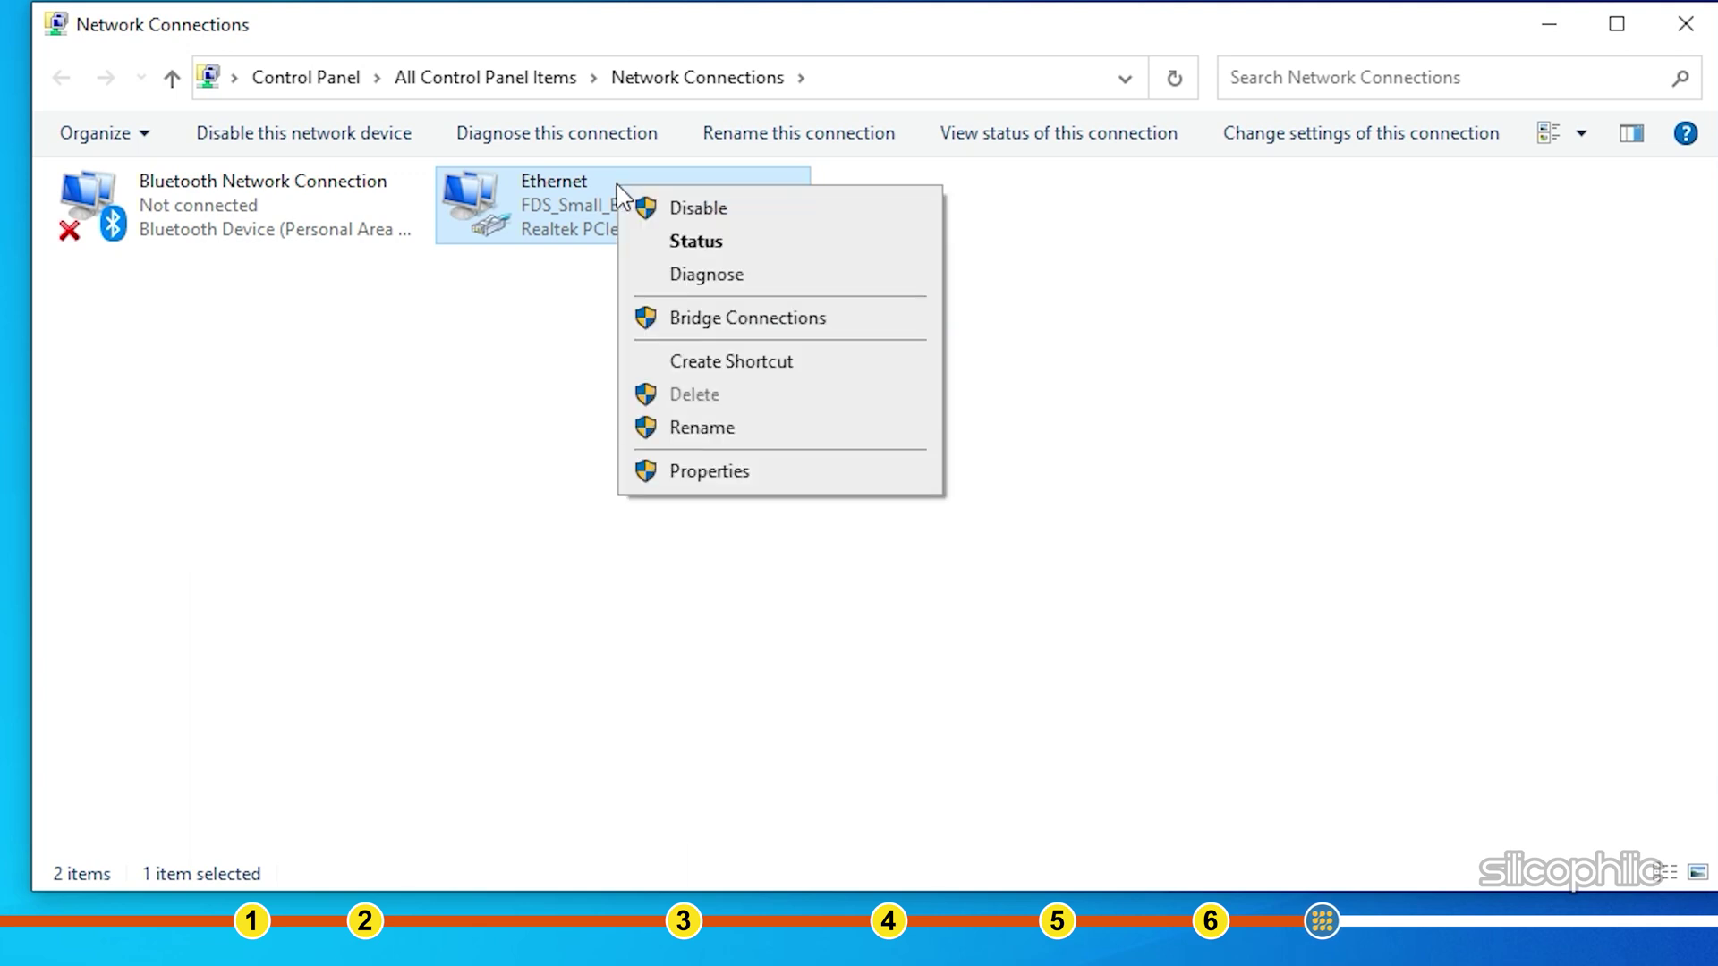
{"action": "left_click", "coordinate": [785, 480]}
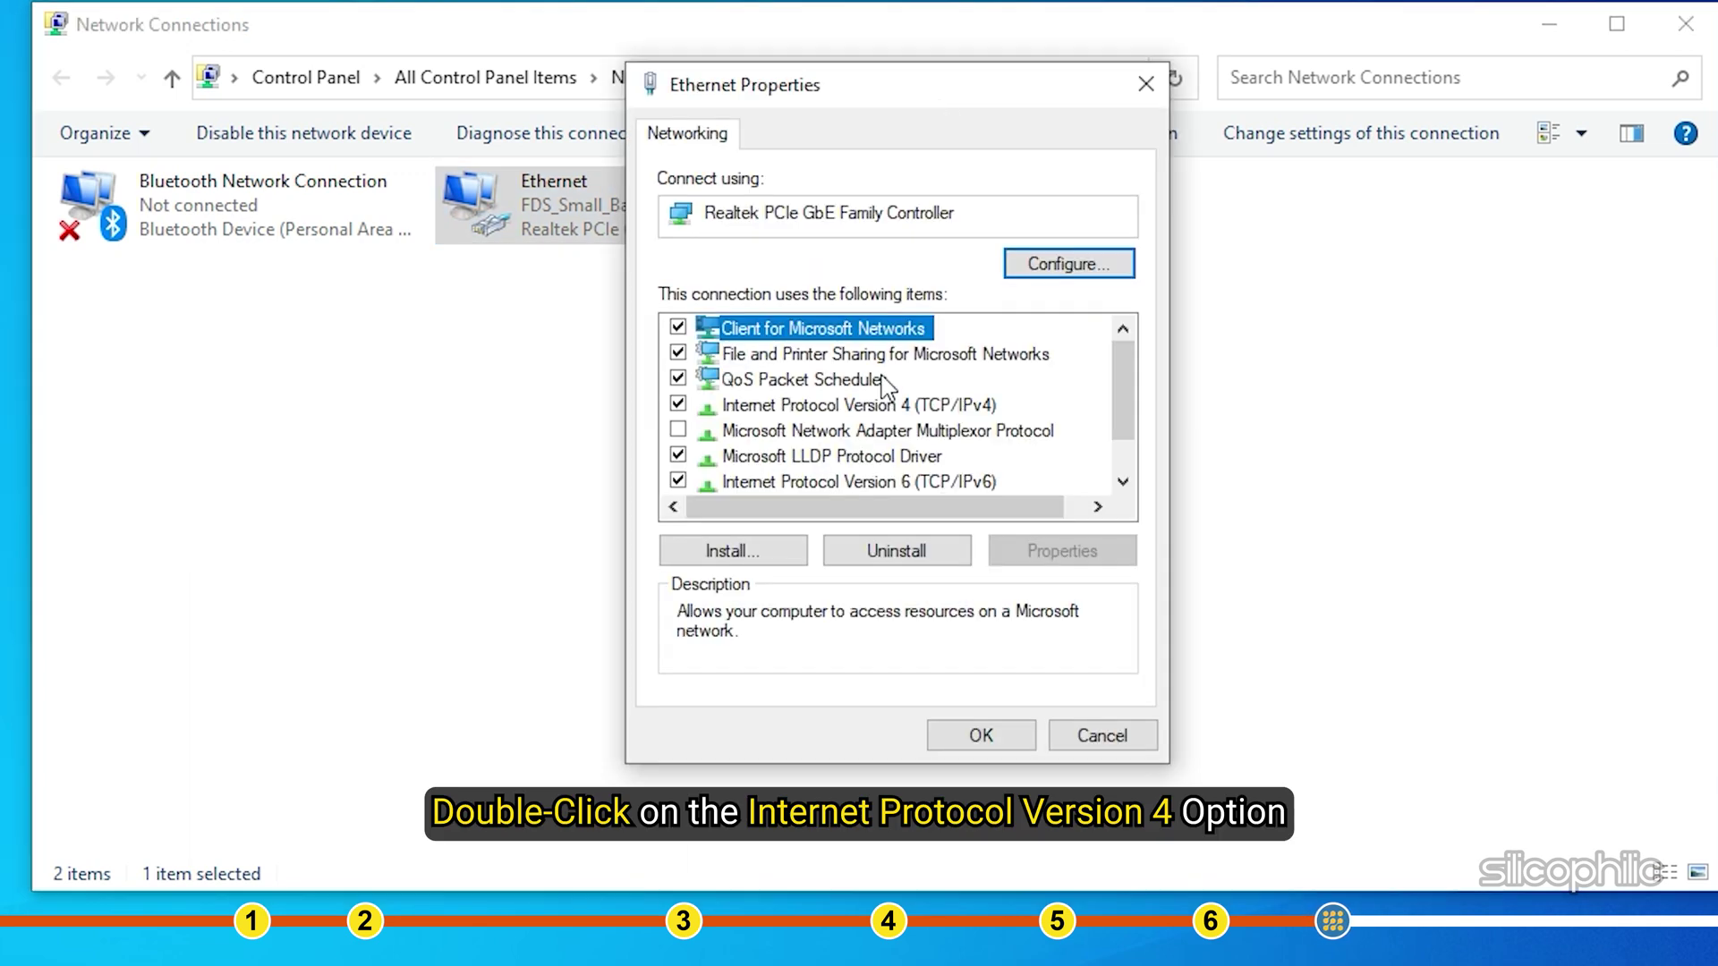
{"action": "left_click", "coordinate": [762, 408]}
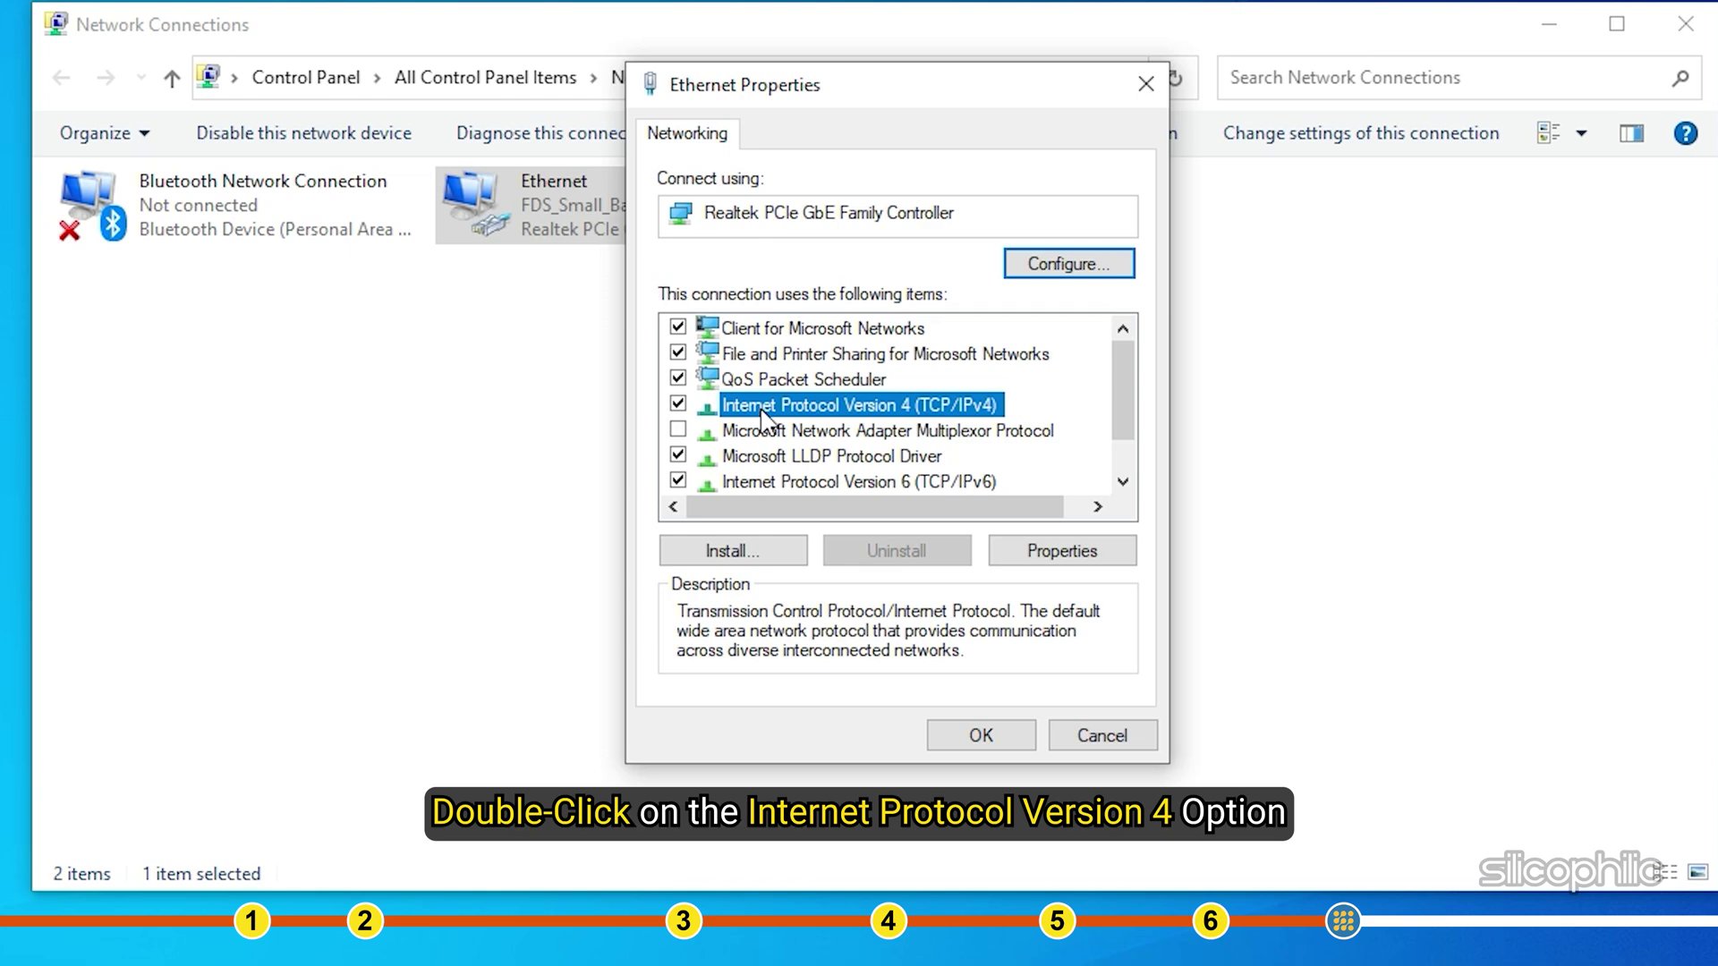
{"action": "double_click", "coordinate": [762, 414]}
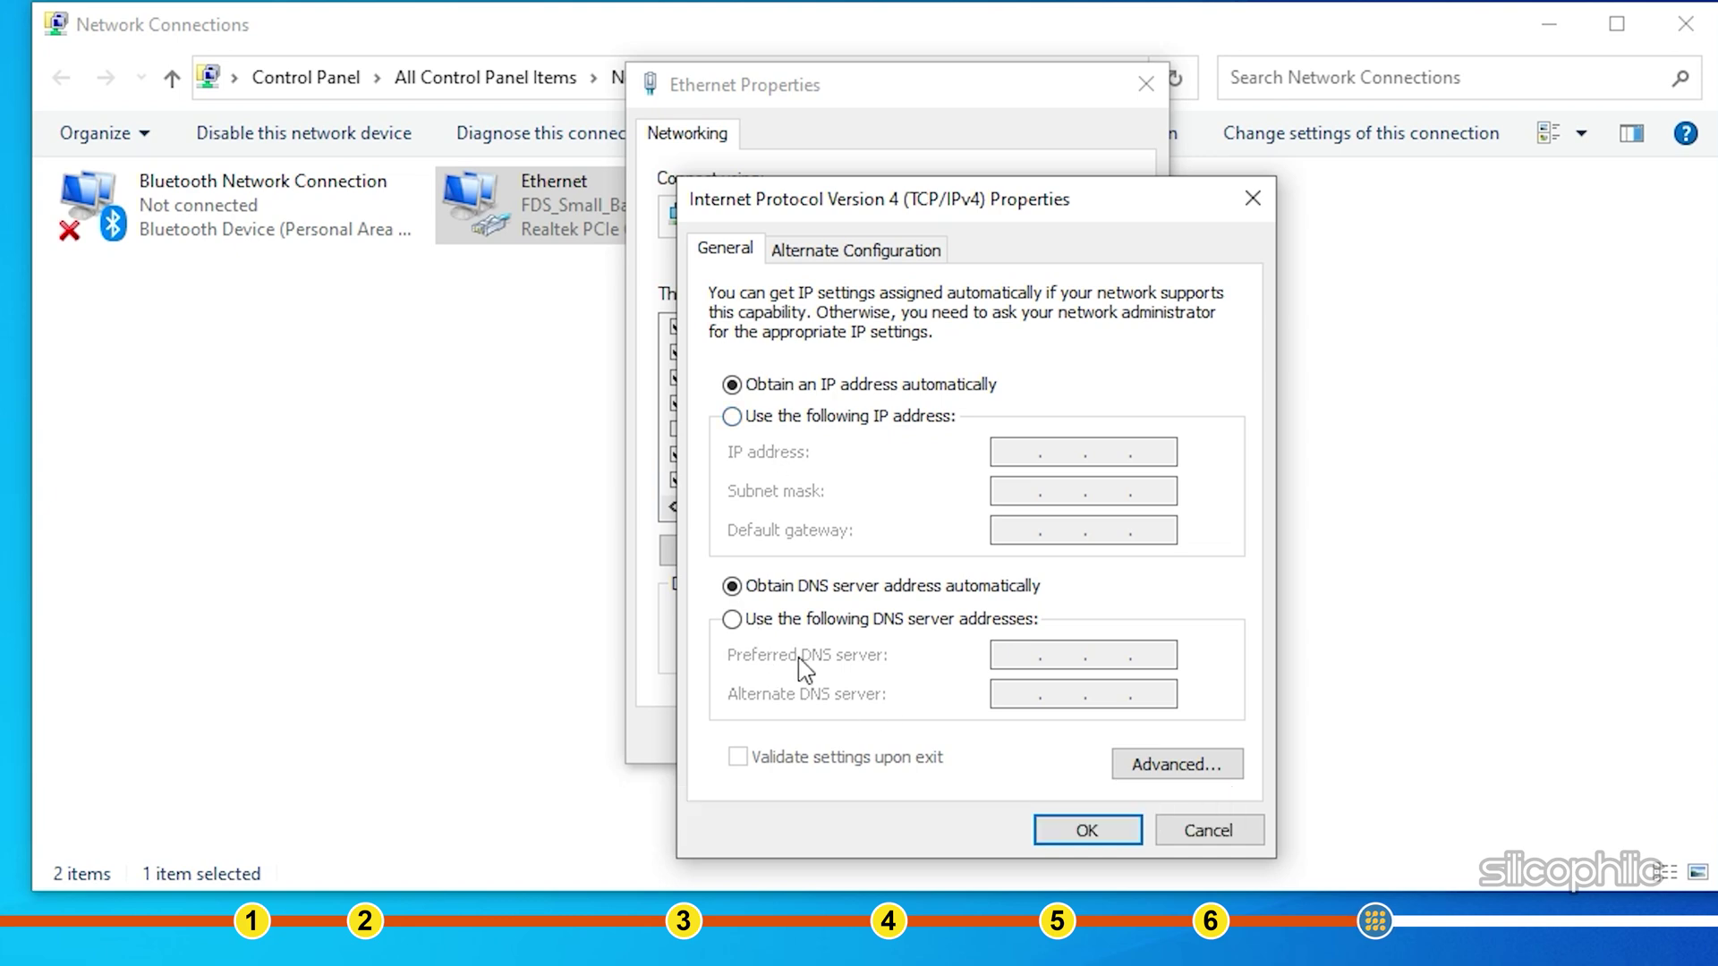
Step: Switch to manual DNS with 8.8.8.8 as preferred and 8.8.4.4 as alternate server
{"action": "left_click", "coordinate": [748, 623]}
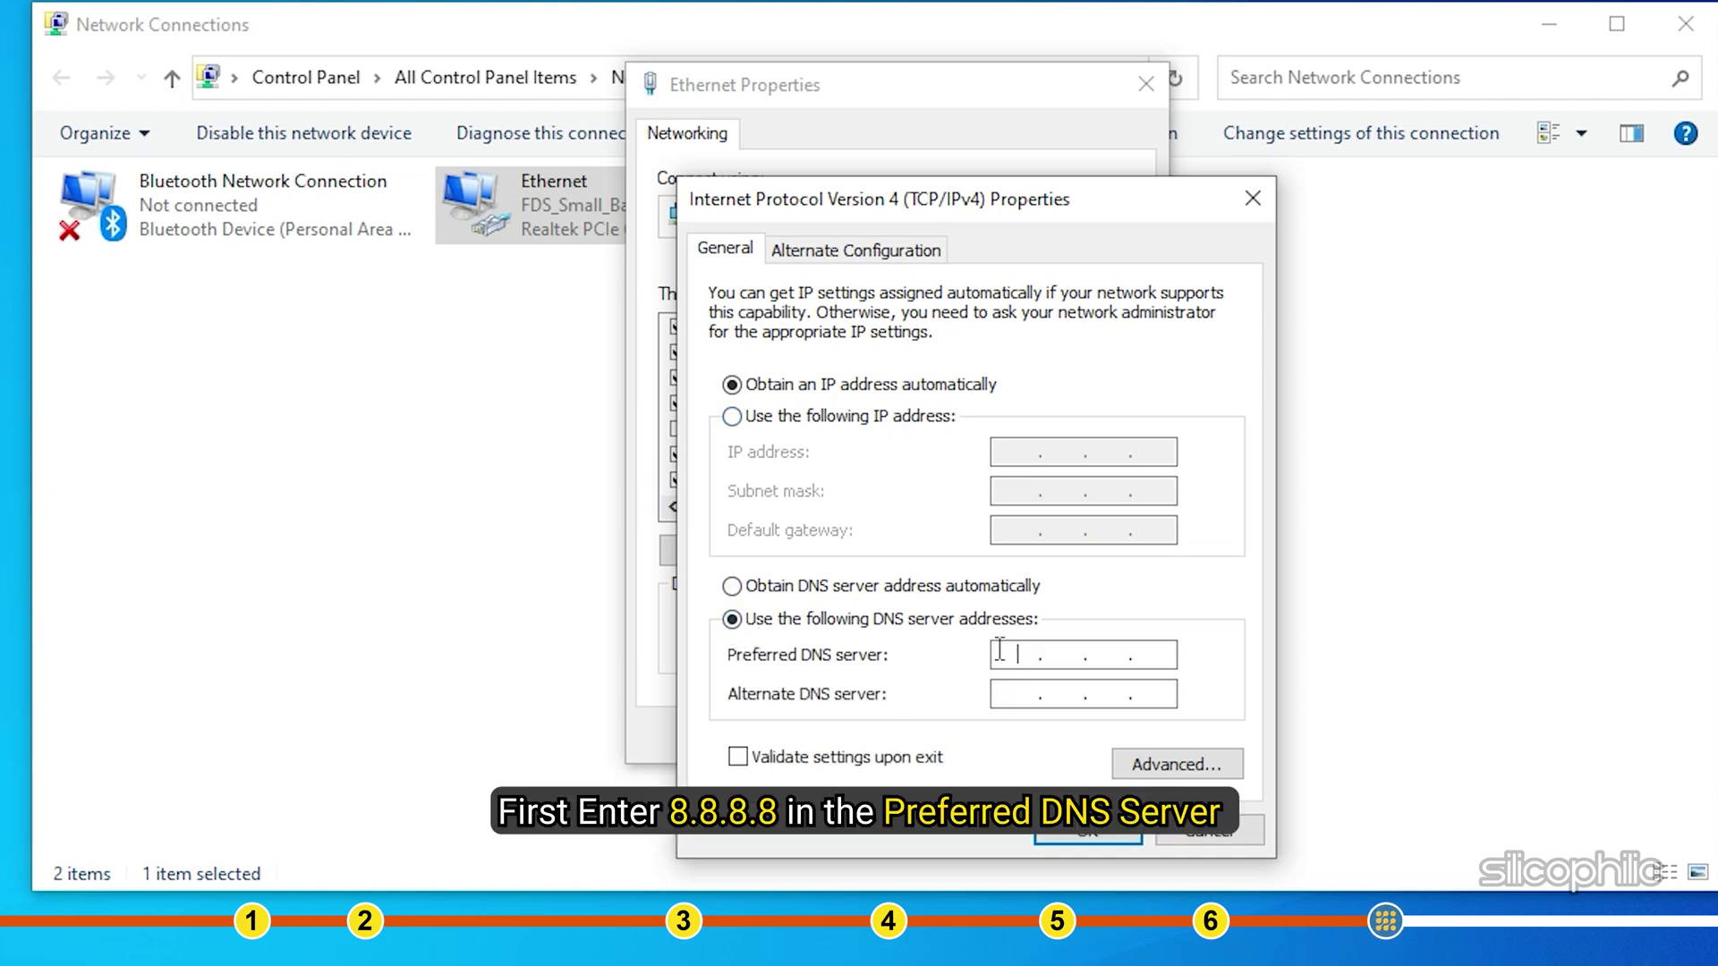
{"action": "type", "text": "8.8.8."}
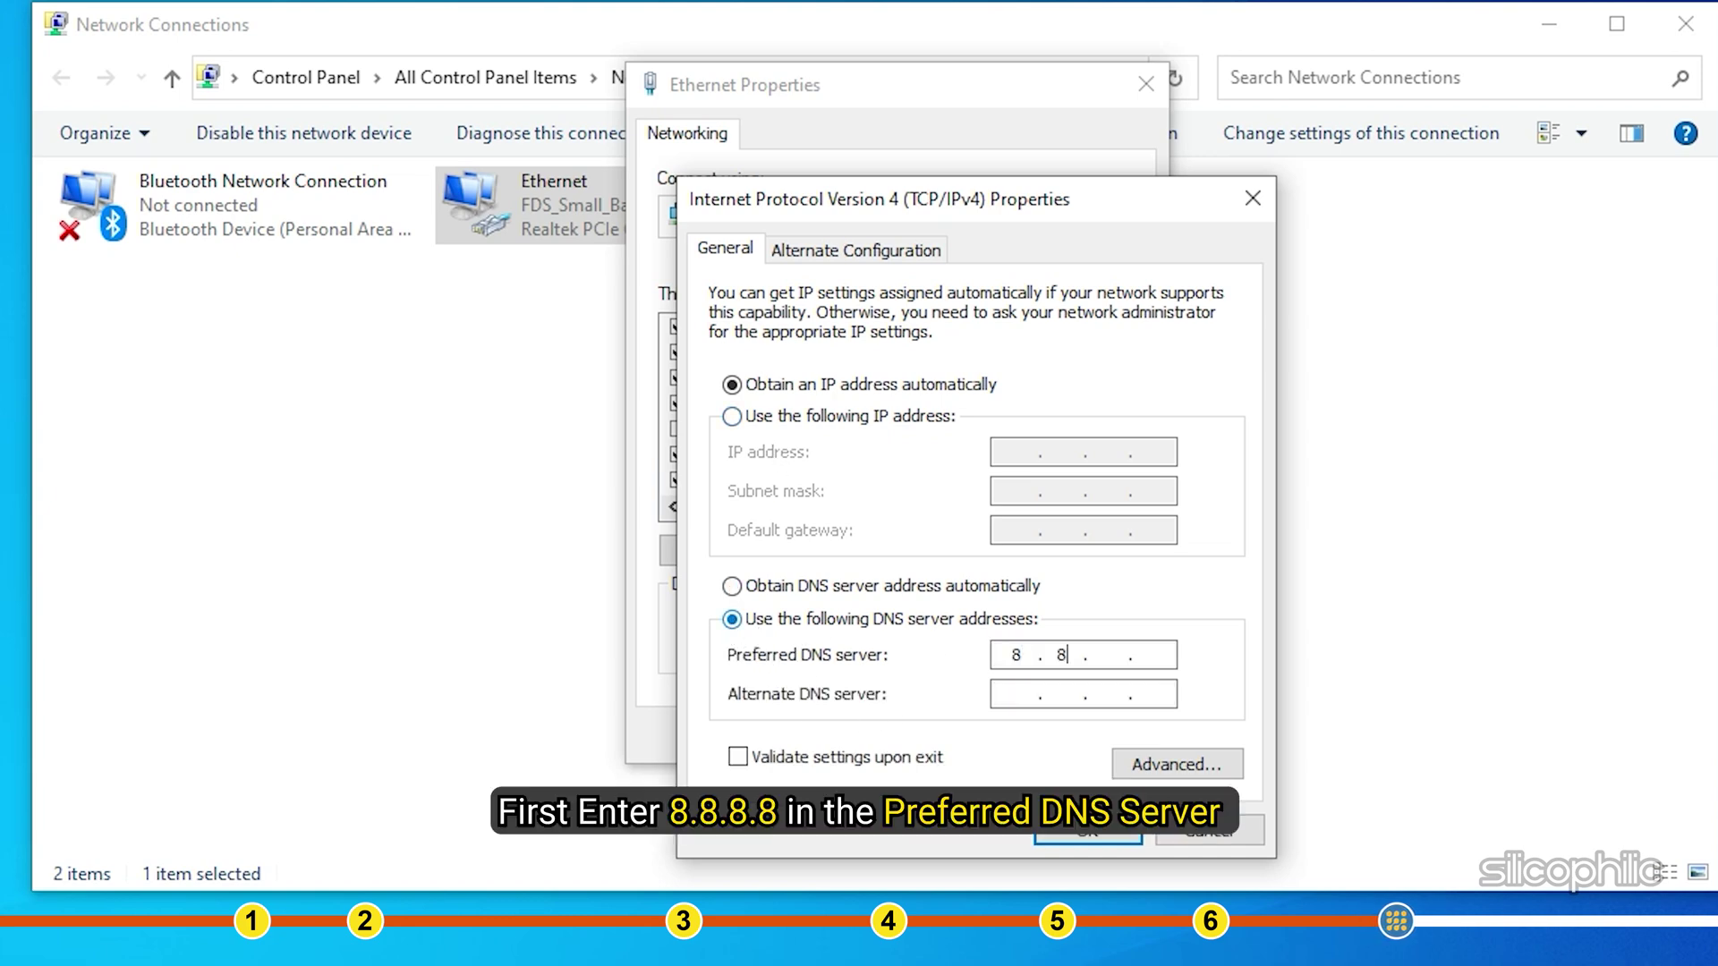
{"action": "type", "text": "8"}
{"action": "left_click", "coordinate": [1017, 693]}
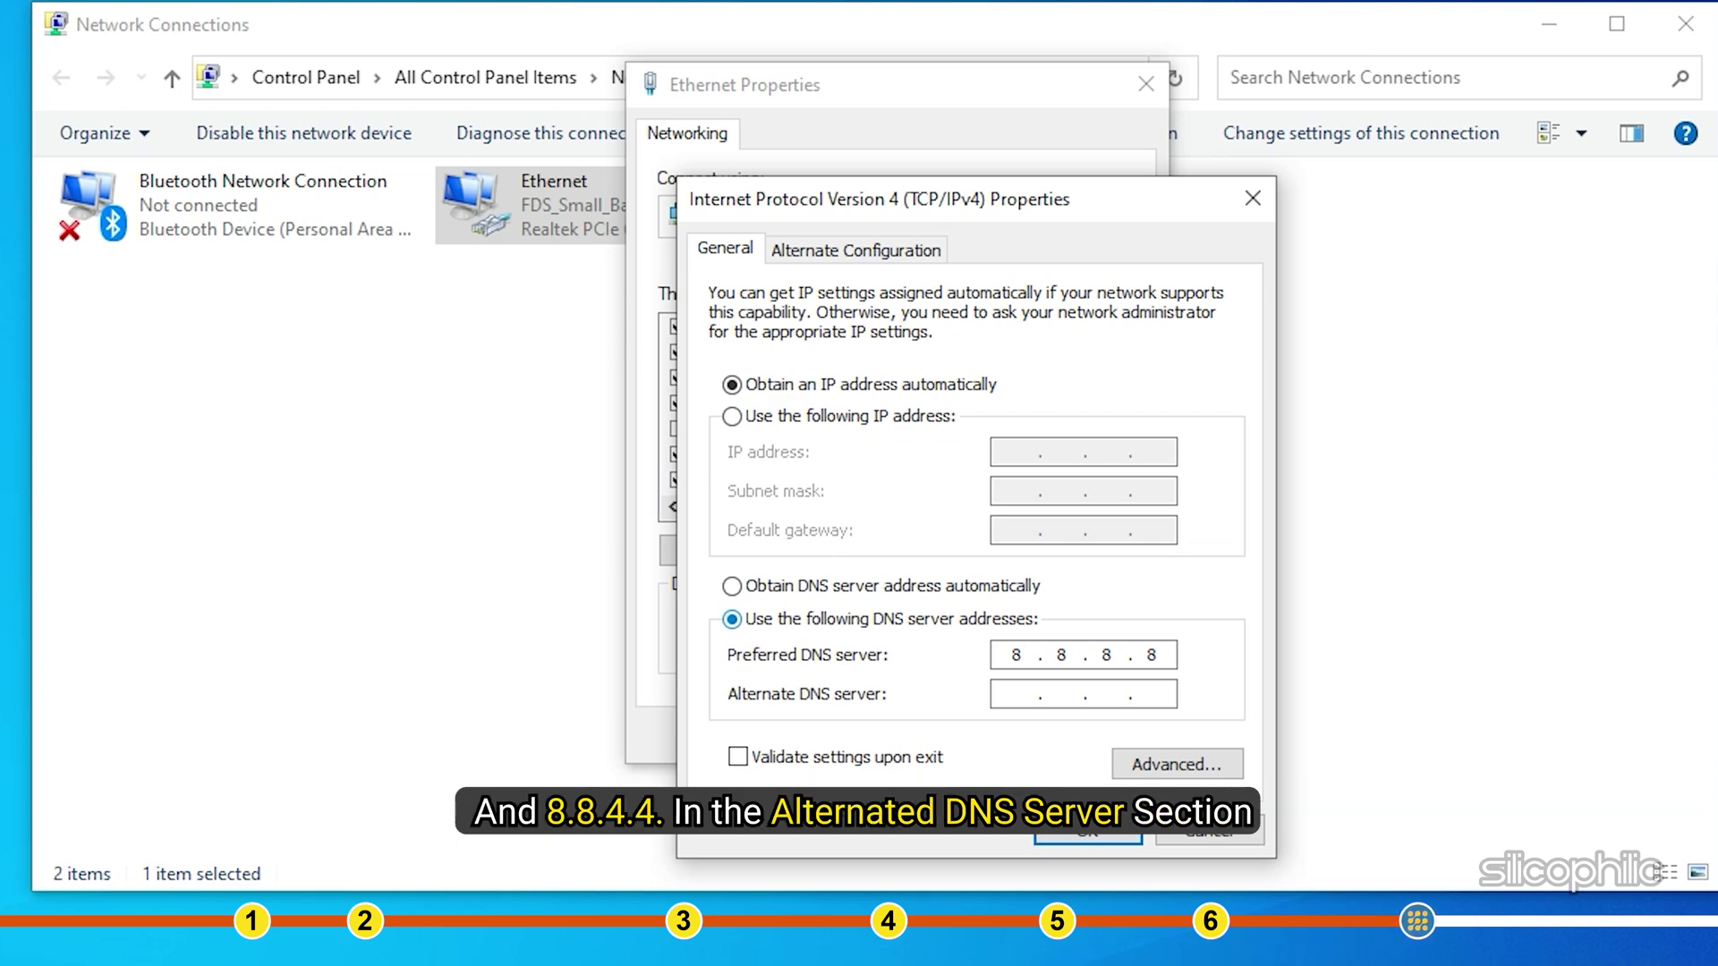
{"action": "type", "text": "8.8"}
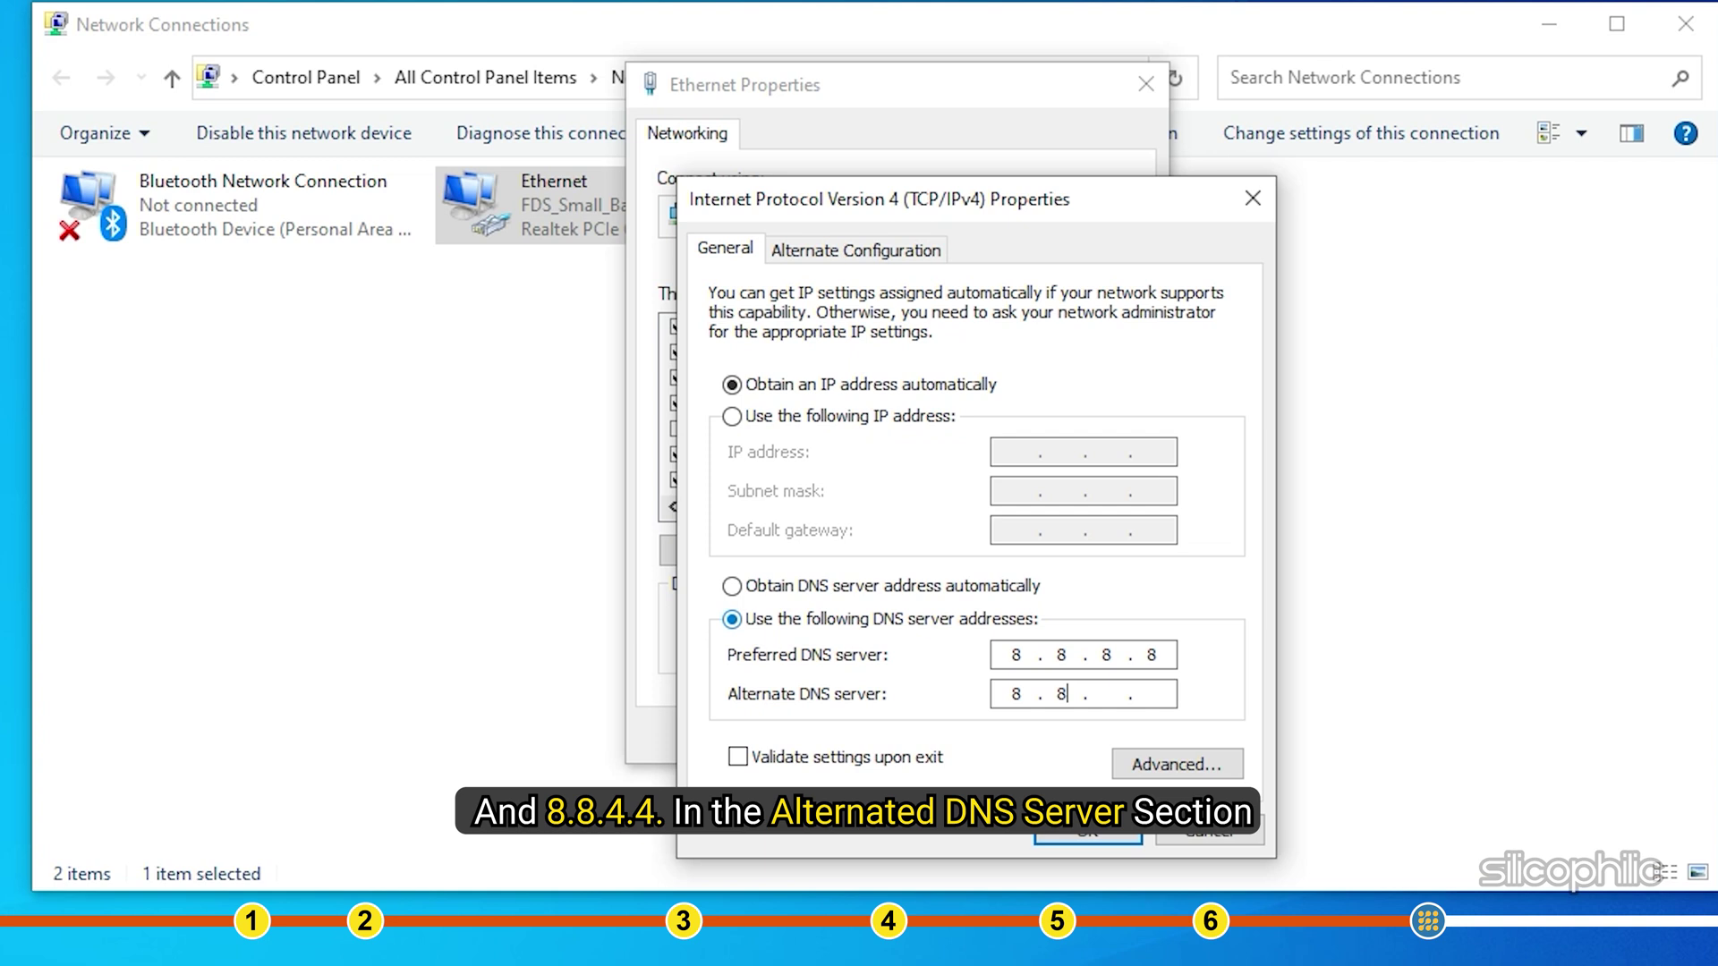
{"action": "type", "text": ".4.4"}
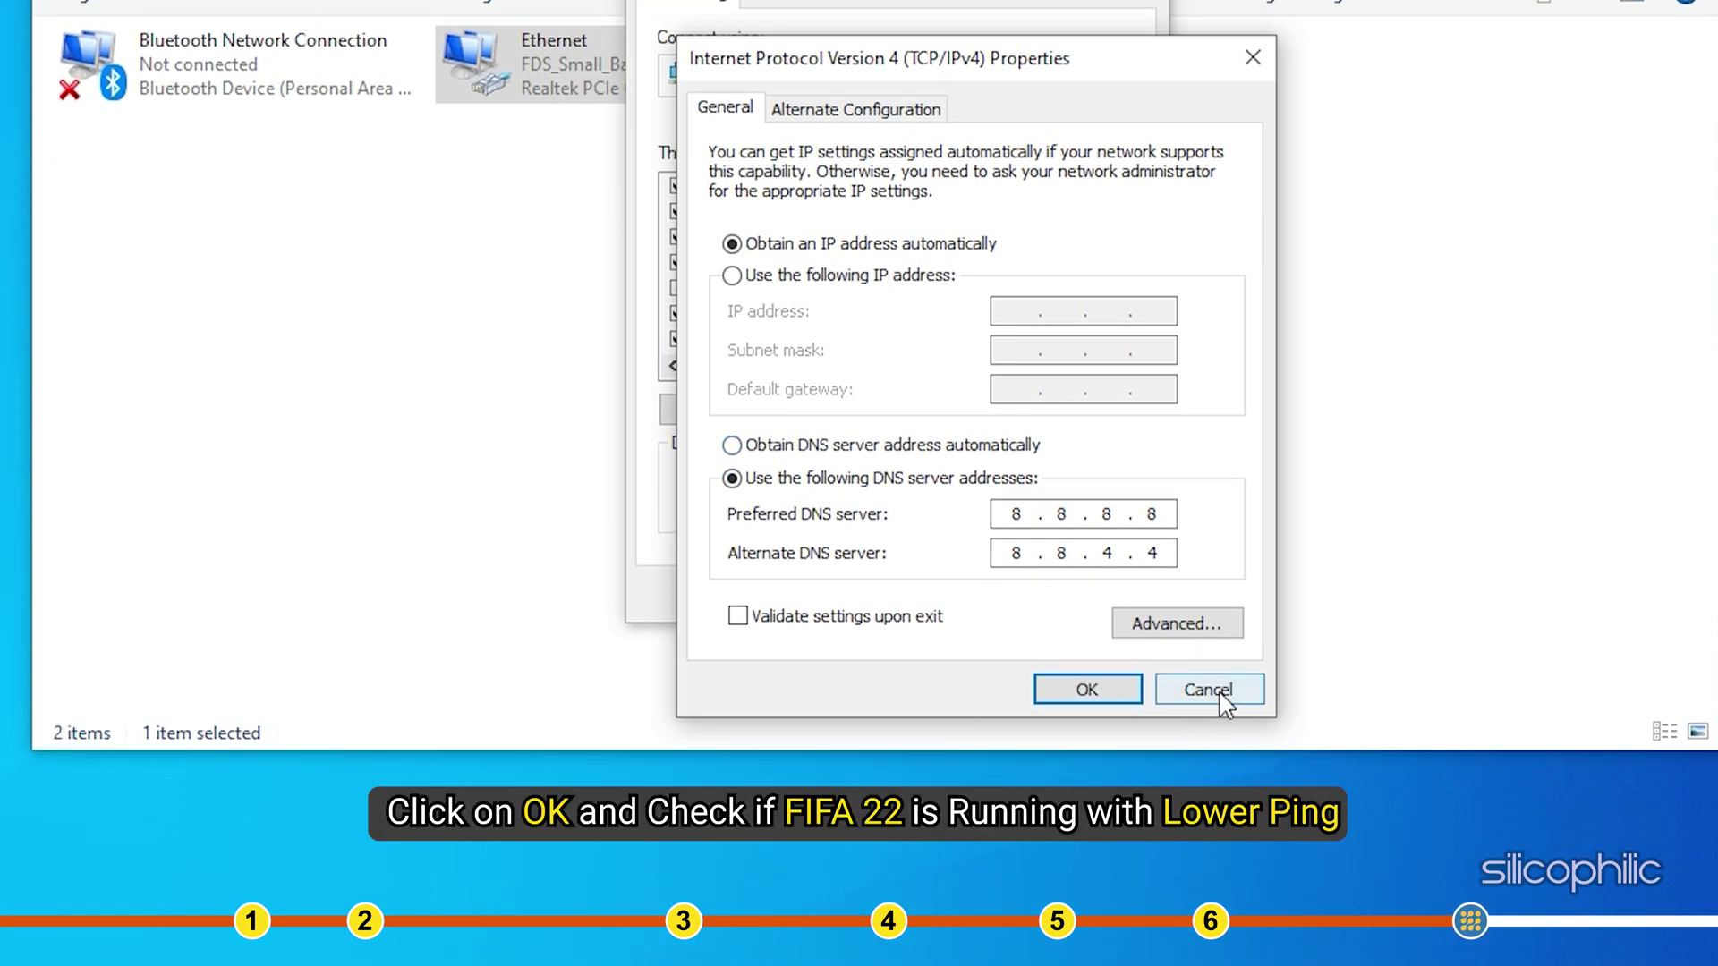
Step: Save the Google DNS, then replace it with Cloudflare's 1.1.1.1 and 1.0.0.1 and save
{"action": "left_click", "coordinate": [1085, 690]}
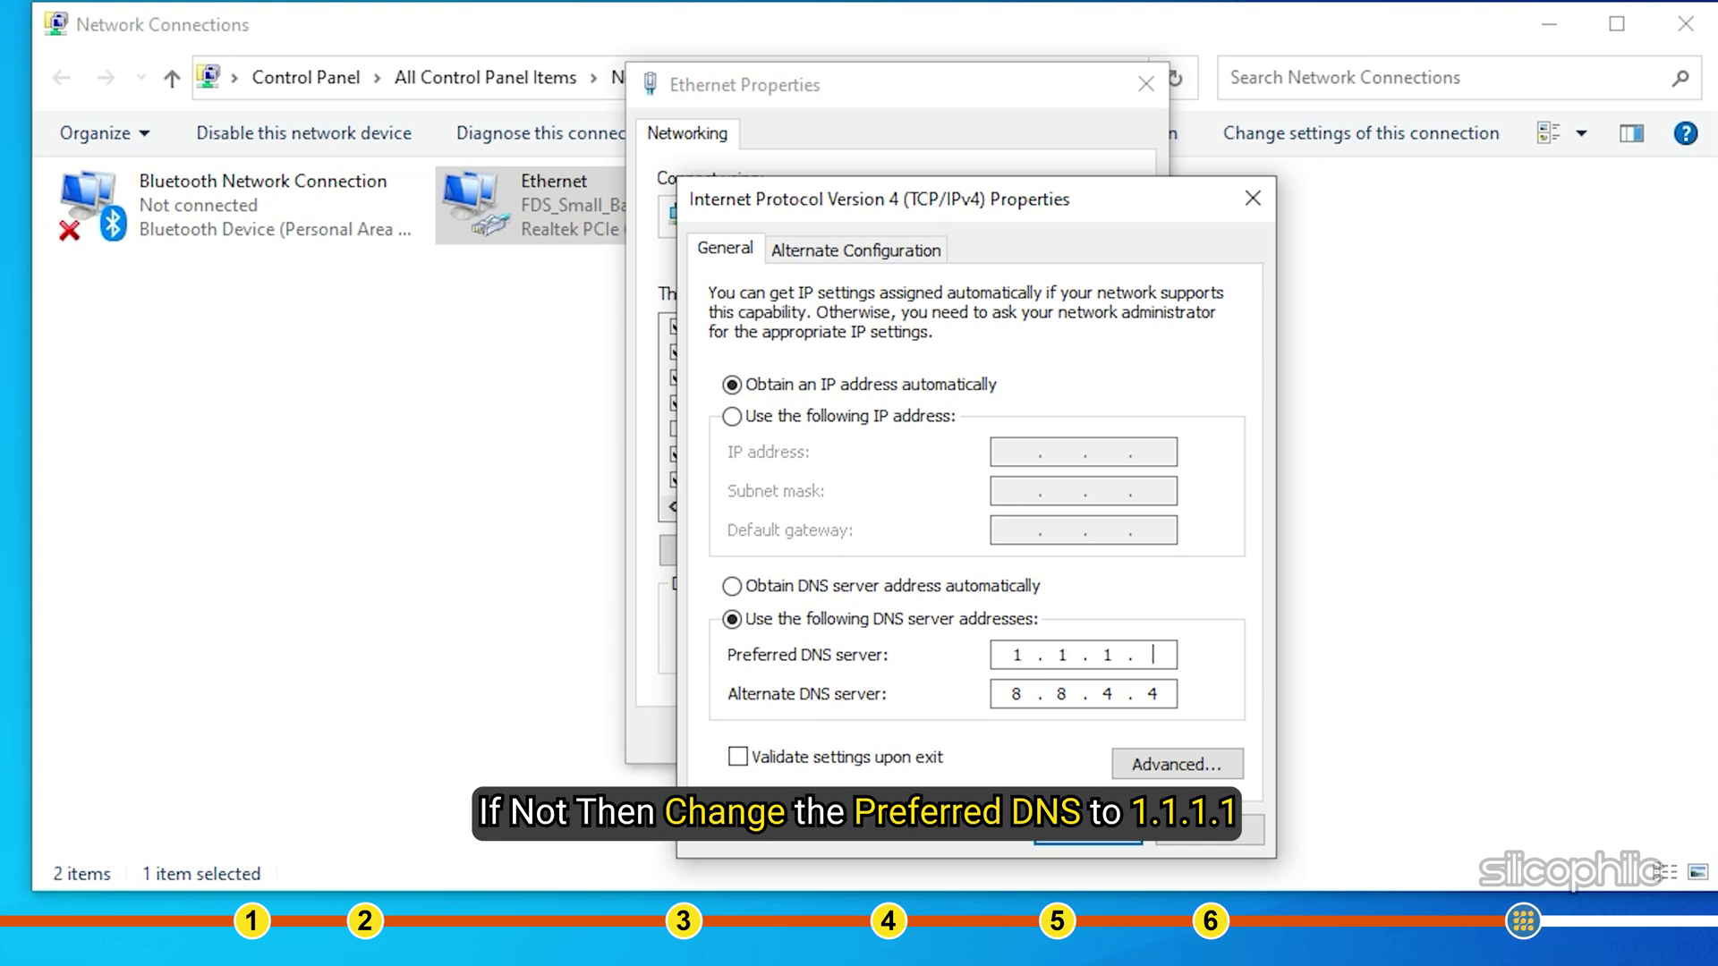
{"action": "key", "text": "Tab"}
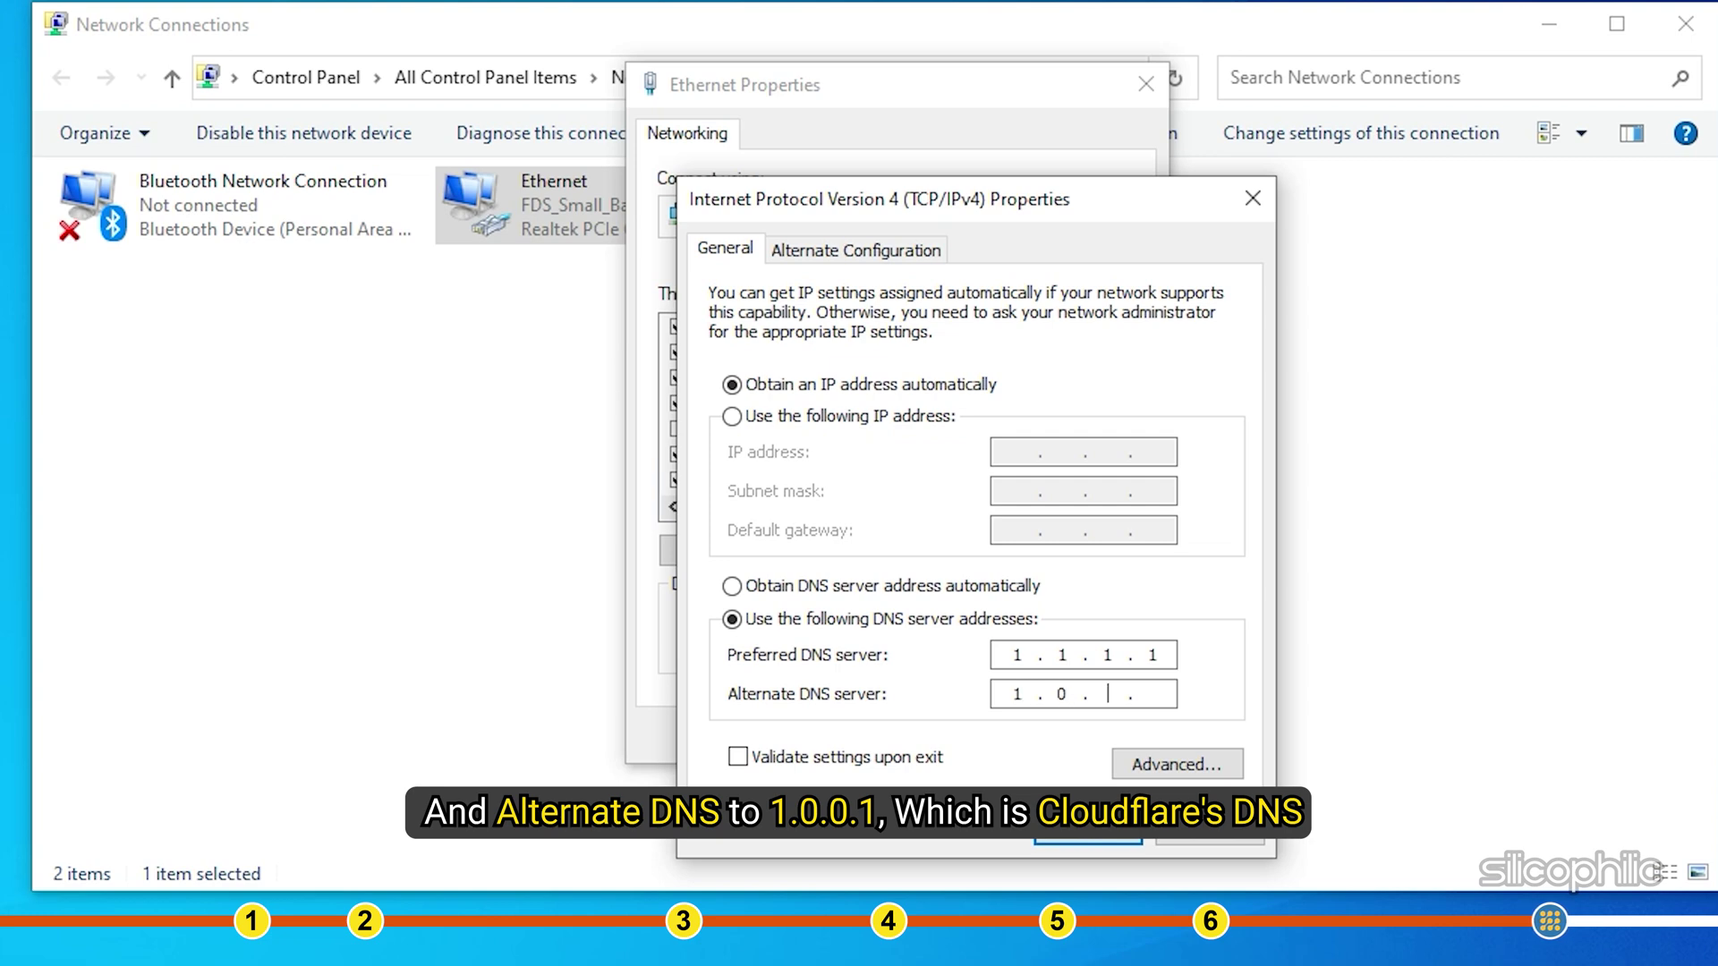
{"action": "type", "text": "1.0.0.1"}
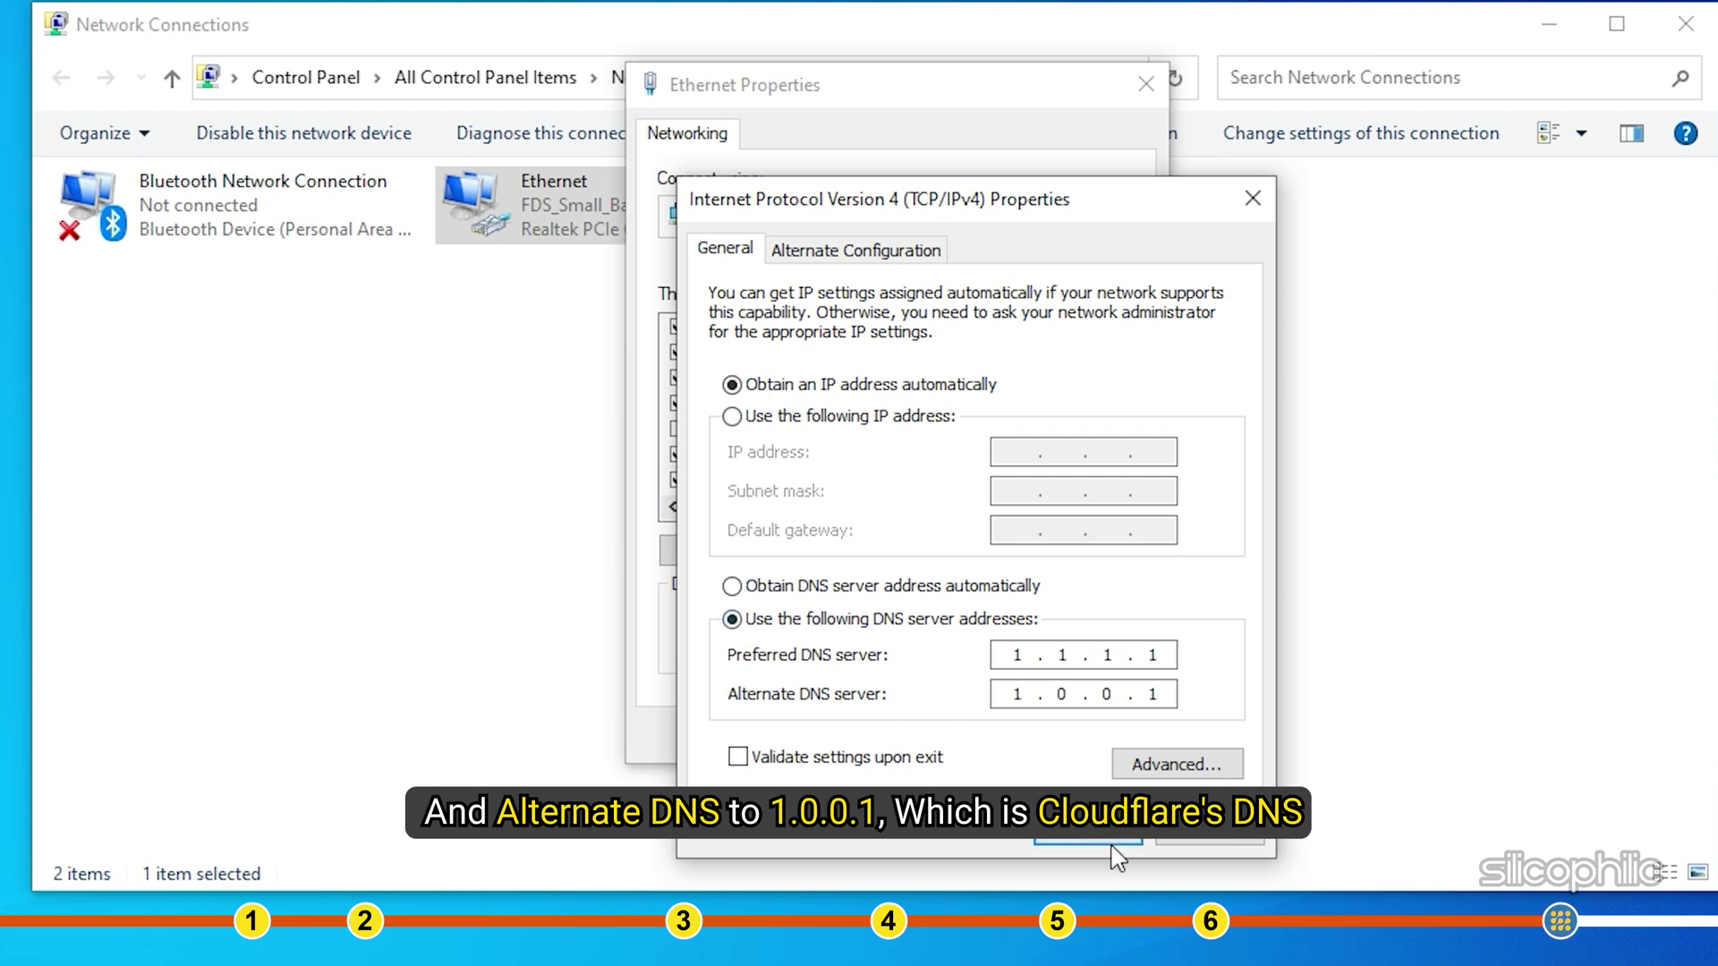
{"action": "left_click", "coordinate": [1093, 837]}
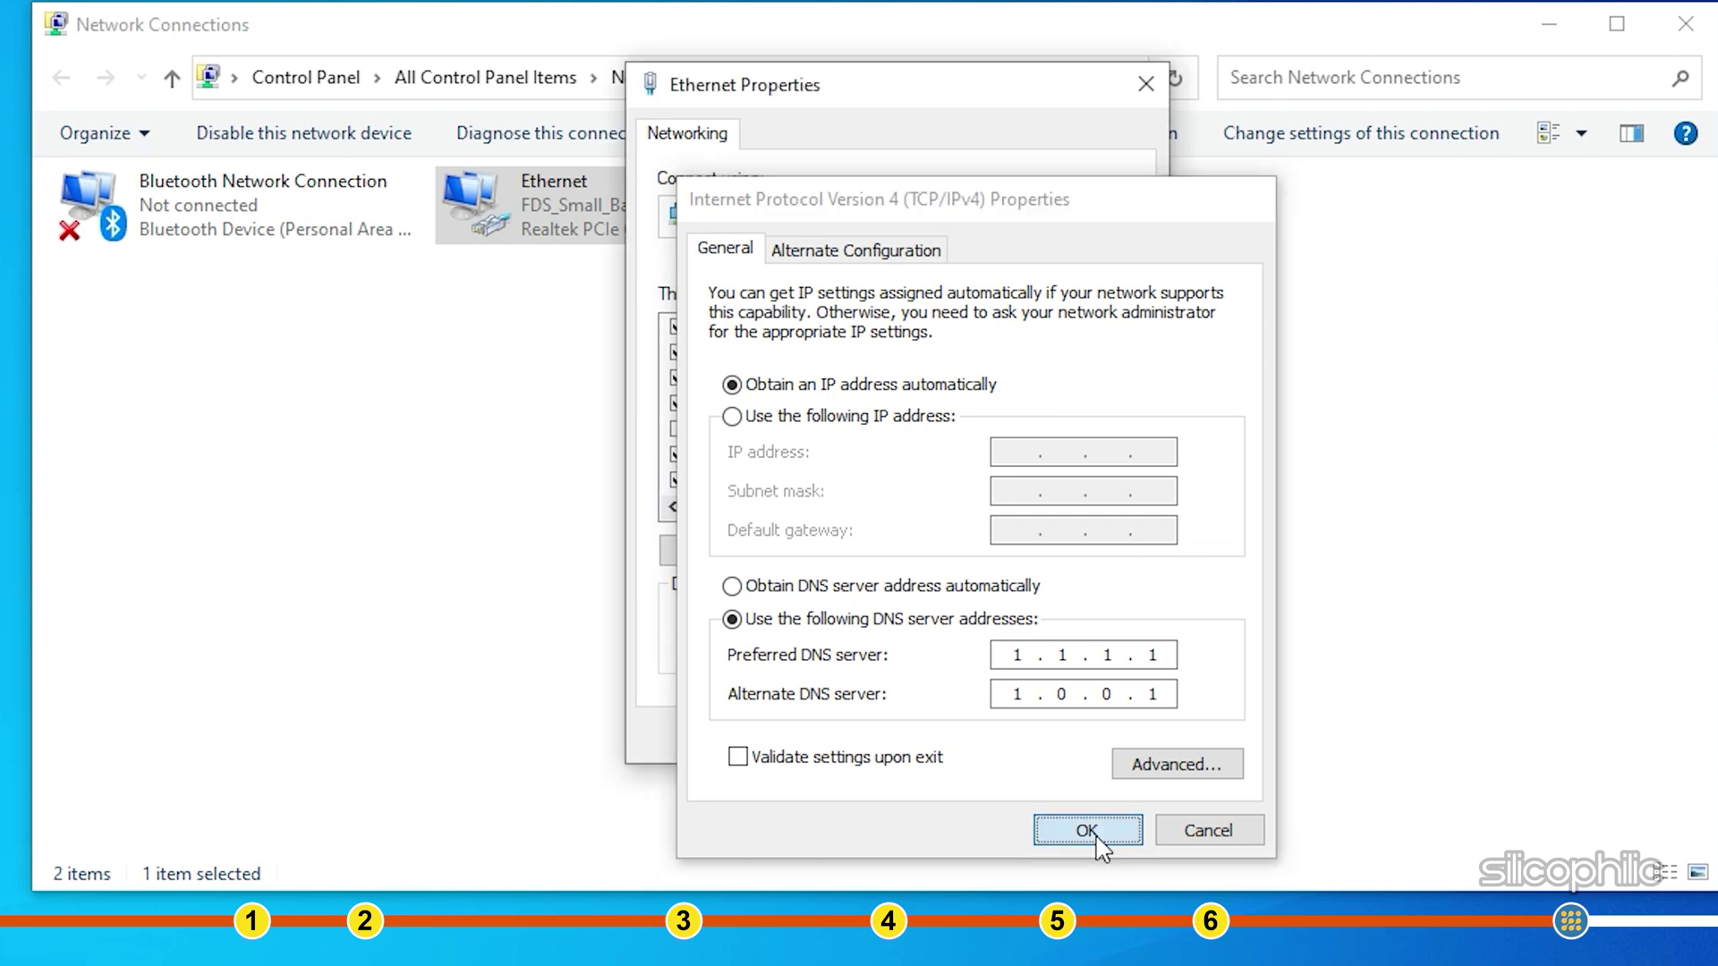